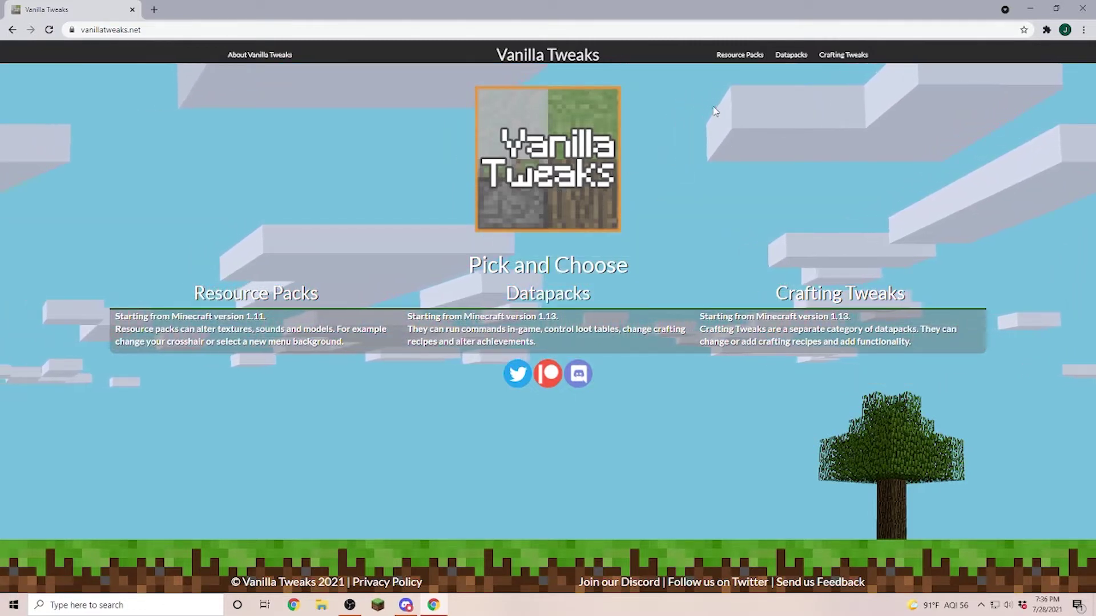
- Look through the resource pack categories for Minecraft 1.17, including Lower and Sides and Unobtrusive
click(744, 57)
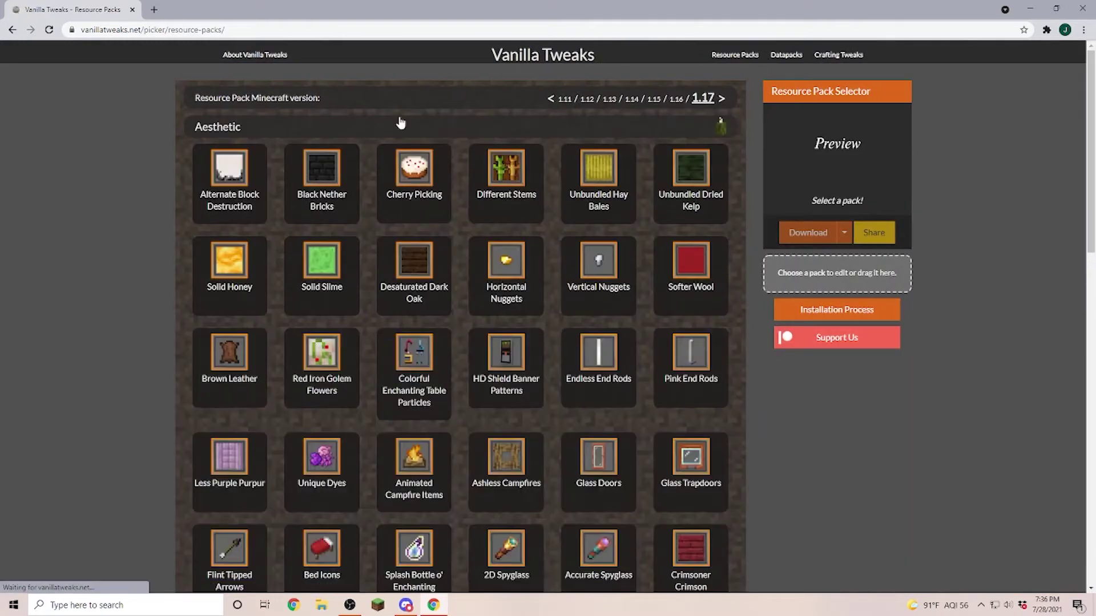
click(231, 129)
click(326, 228)
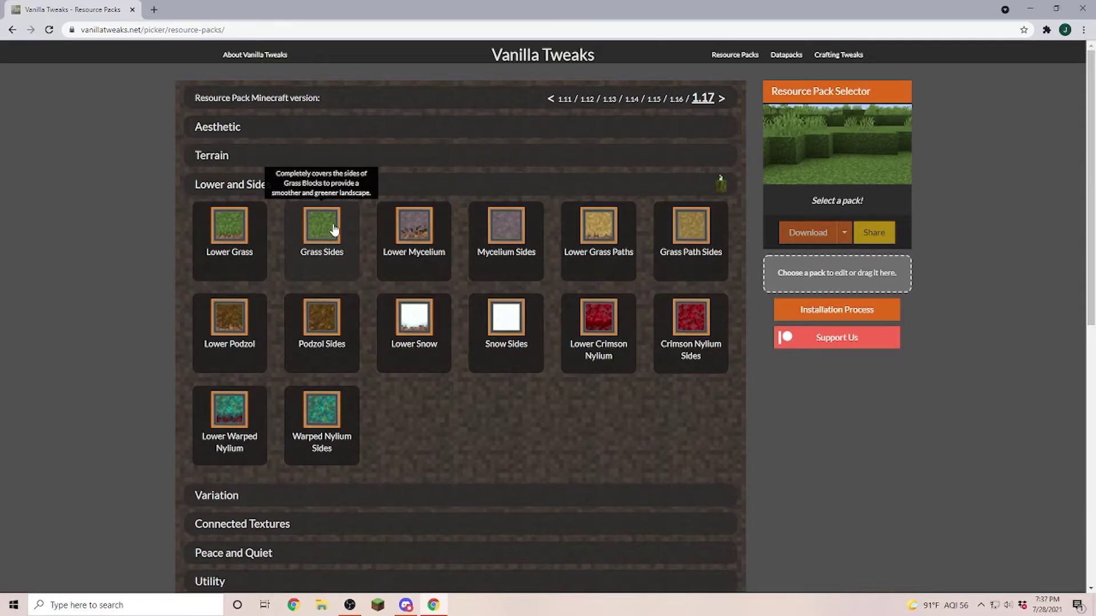
click(246, 191)
click(228, 328)
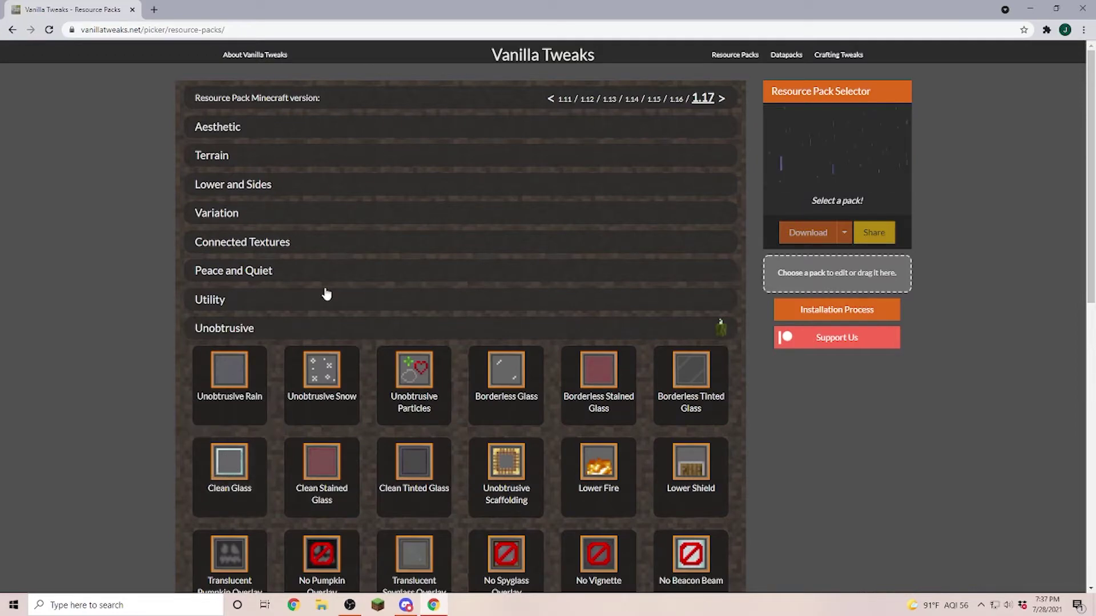
- Look over the Survival datapacks for version 1.17, including the description of Fast Leaf Decay
click(787, 56)
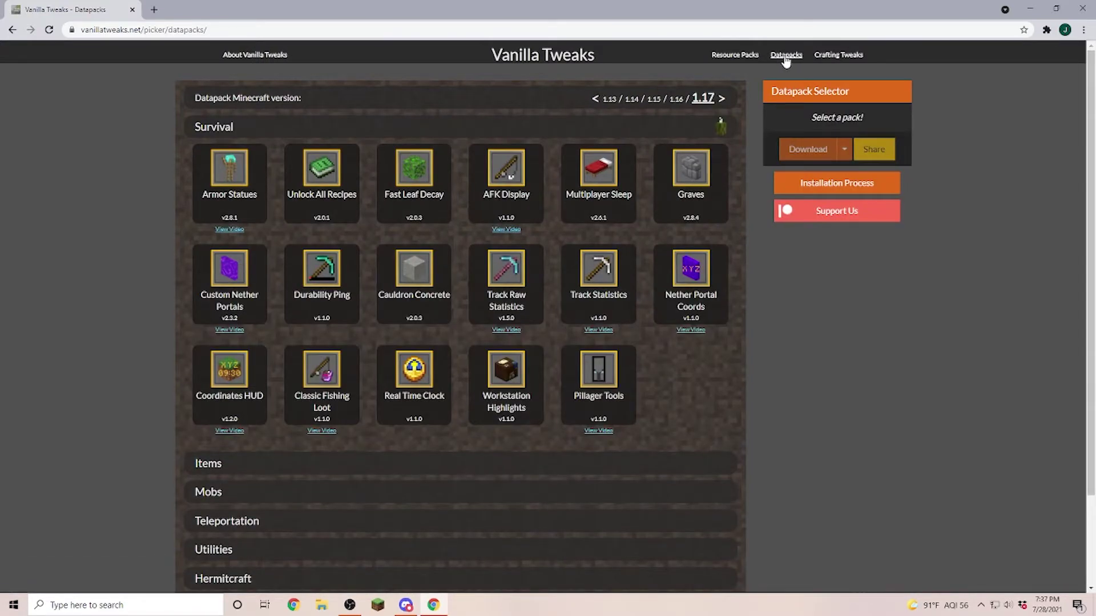
mouse_move(426, 188)
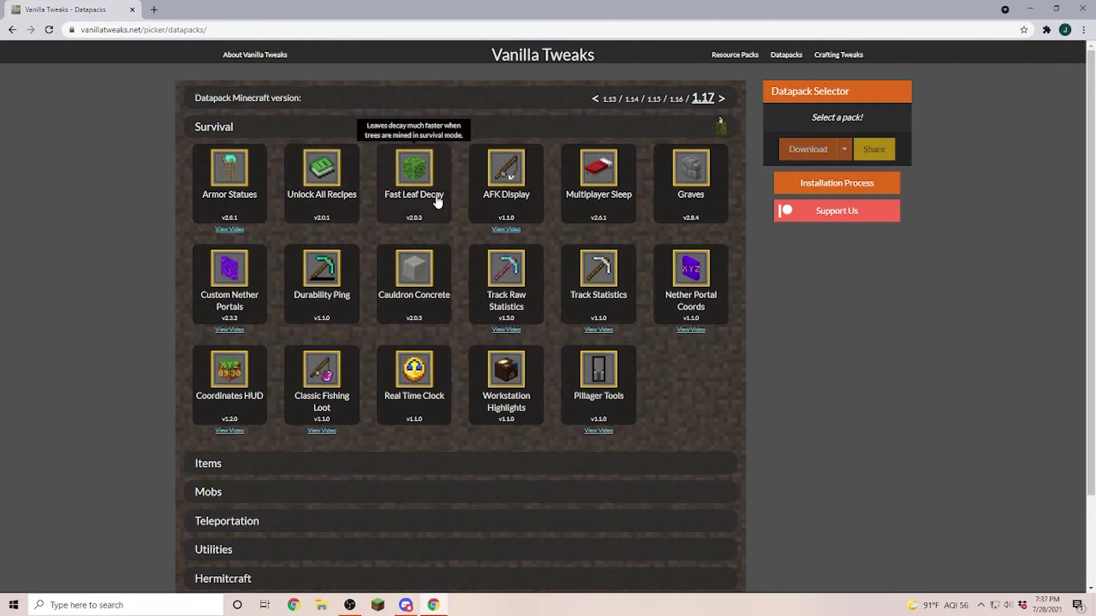
click(406, 185)
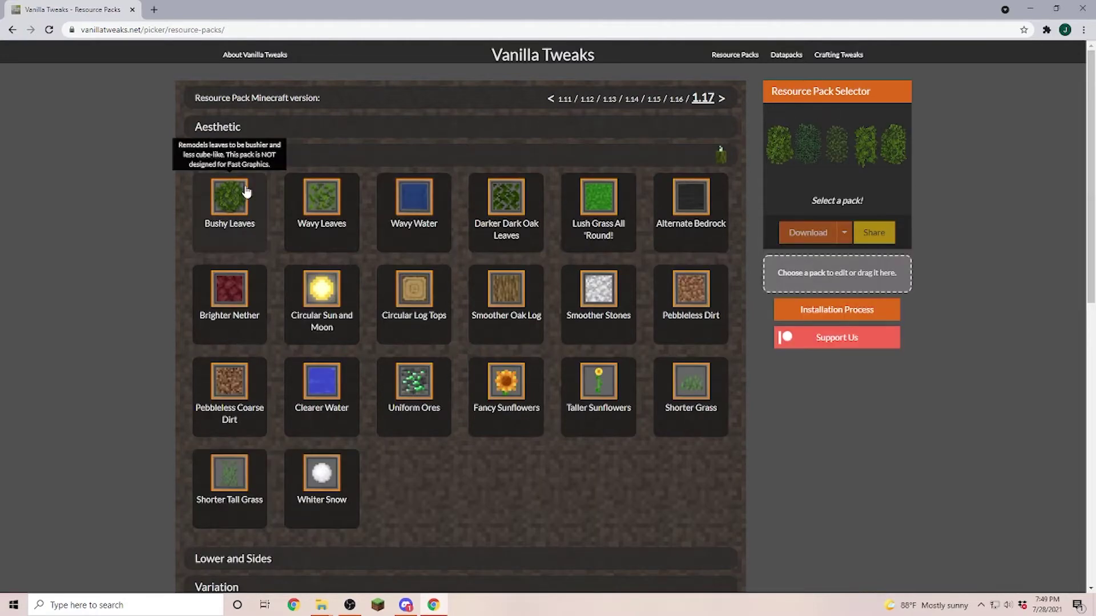
- Add Bushy Leaves from Terrain and Diminishing Tools from Utility to the resource pack and download it
click(237, 198)
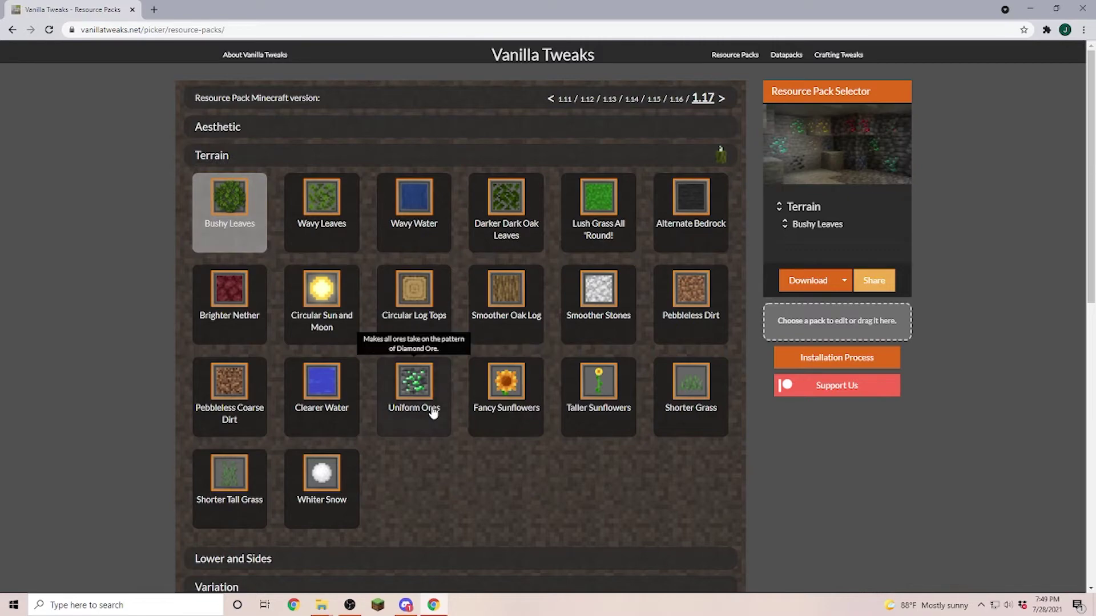
scroll(361, 445, down, 4)
click(259, 418)
scroll(448, 393, down, 5)
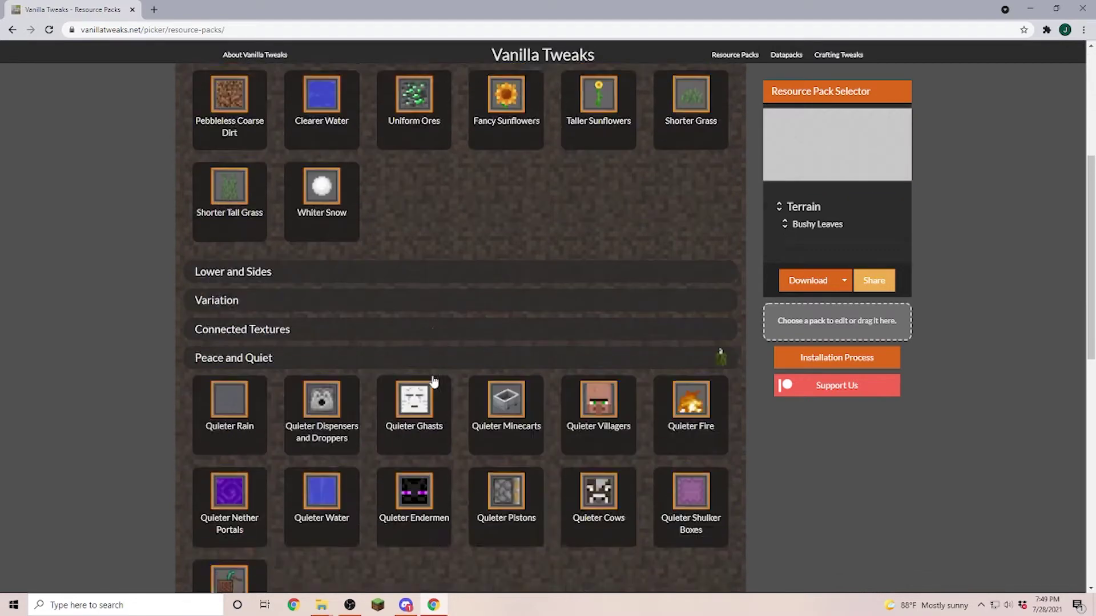
scroll(448, 398, up, 3)
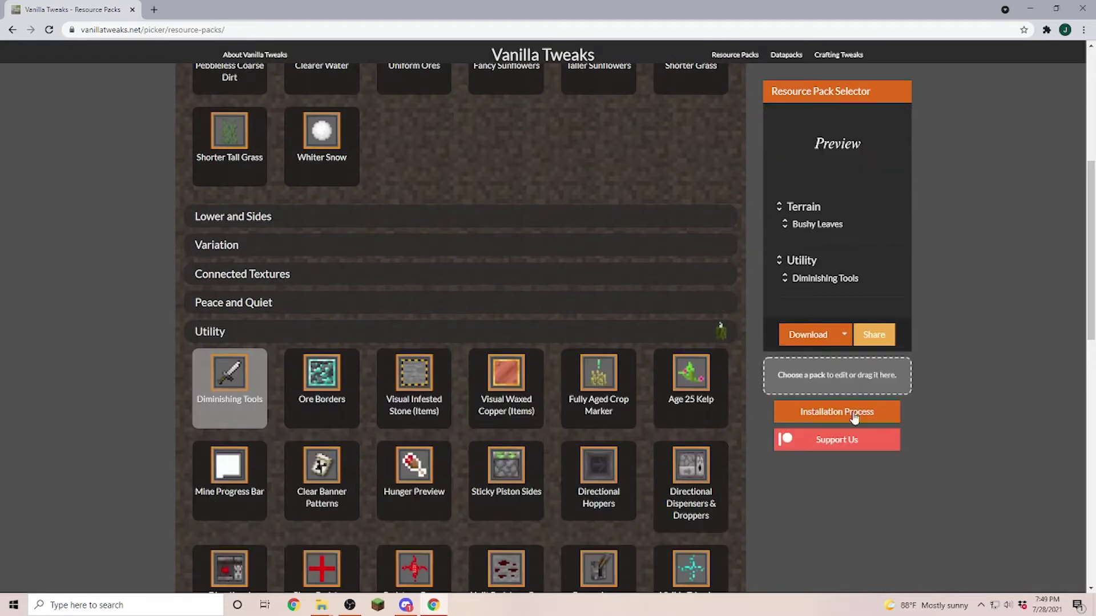
click(806, 334)
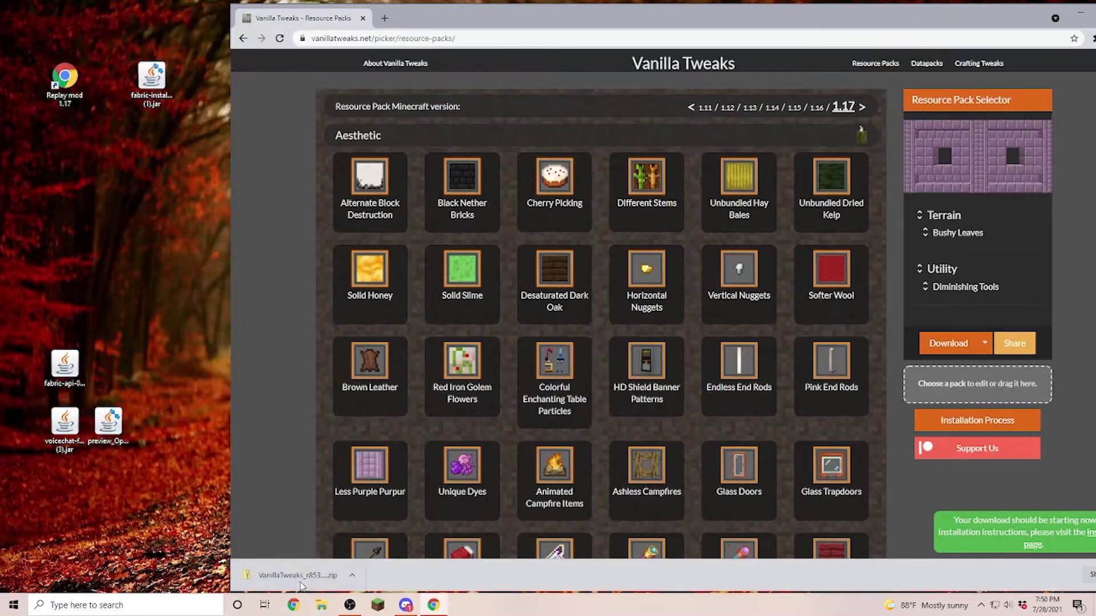
- Put the downloaded Vanilla Tweaks zip on the desktop and move it into the resourcepacks folder of .minecraft
key(super+Down)
drag(301, 578, 137, 258)
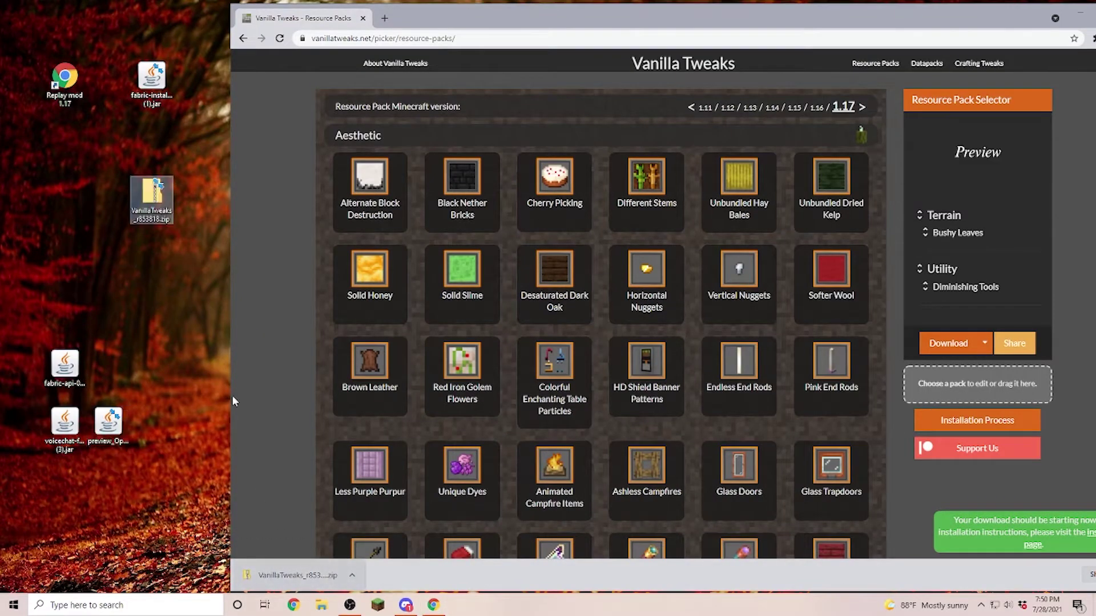
click(322, 606)
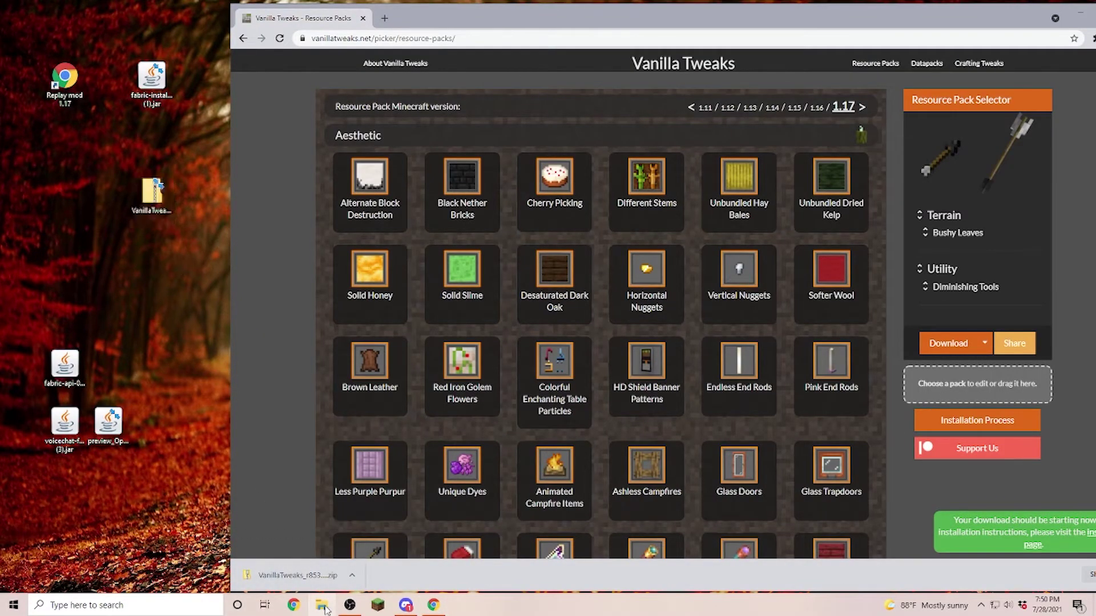
click(256, 308)
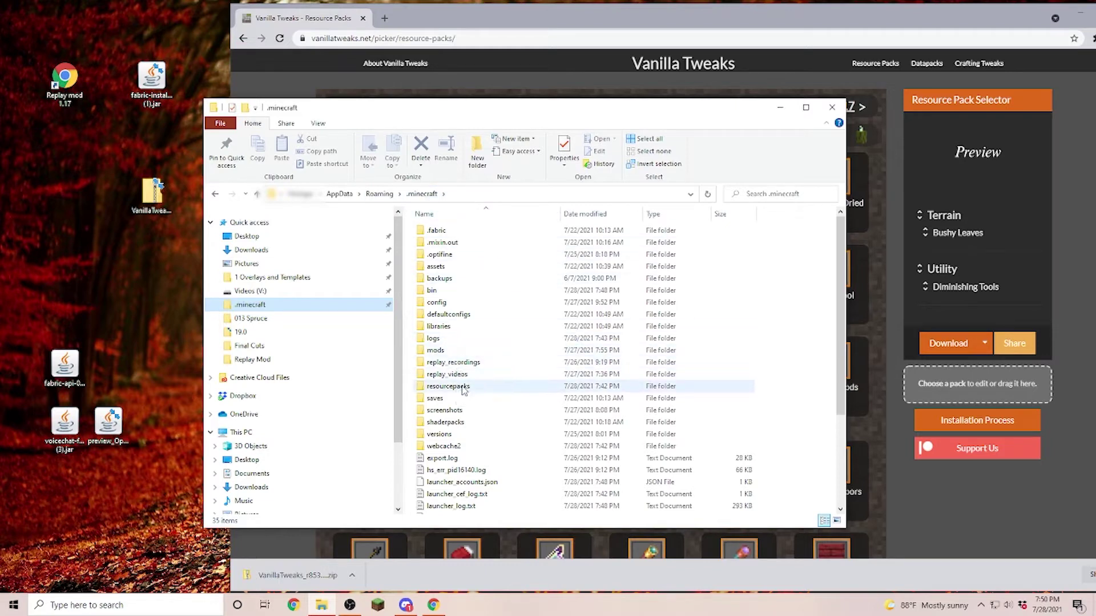
double_click(445, 388)
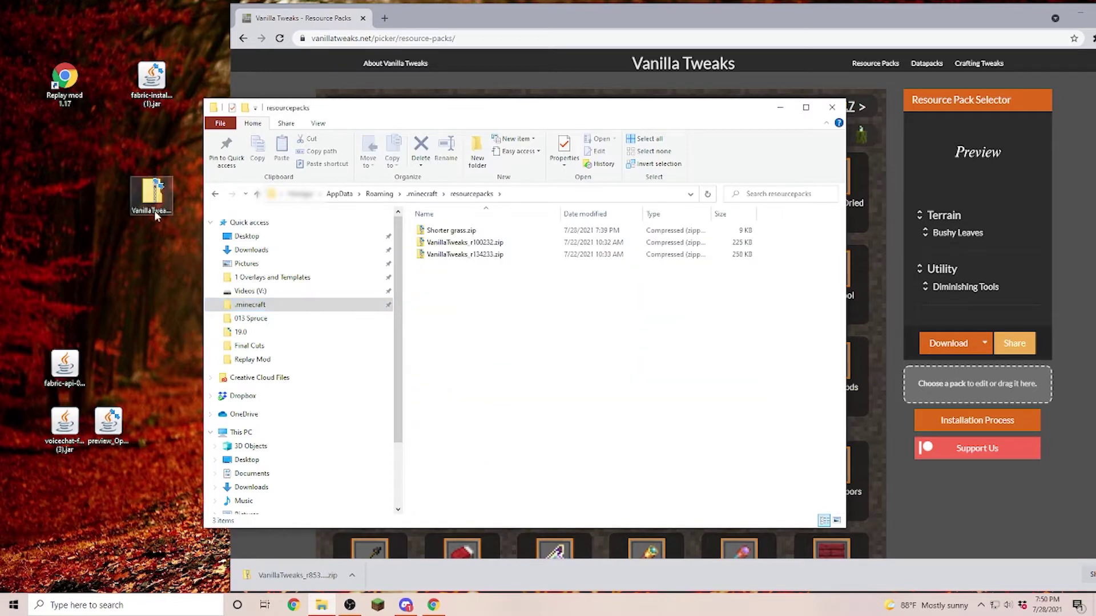
drag(158, 189, 444, 292)
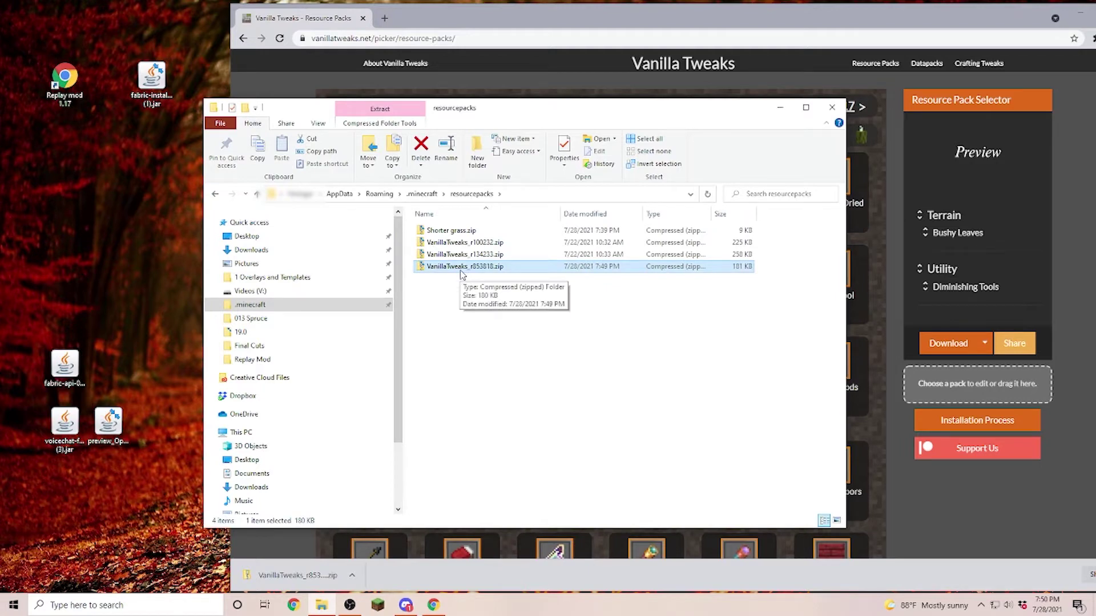
- Rename the new Vanilla Tweaks zip in the resourcepacks folder to "Bushy leaves"
click(462, 267)
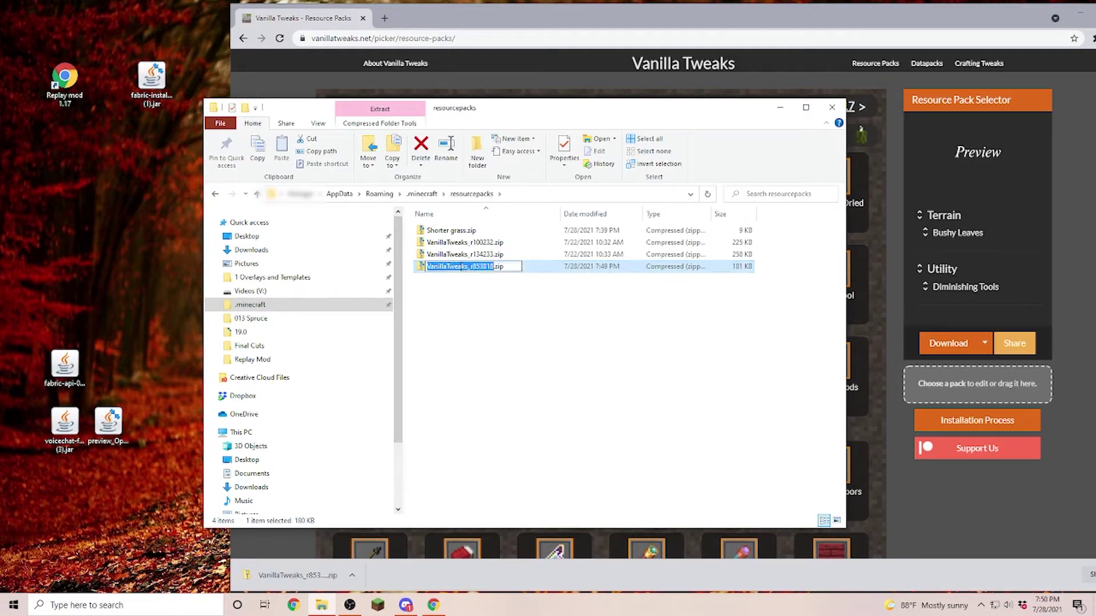
text(Bushy Leaves)
key(Return)
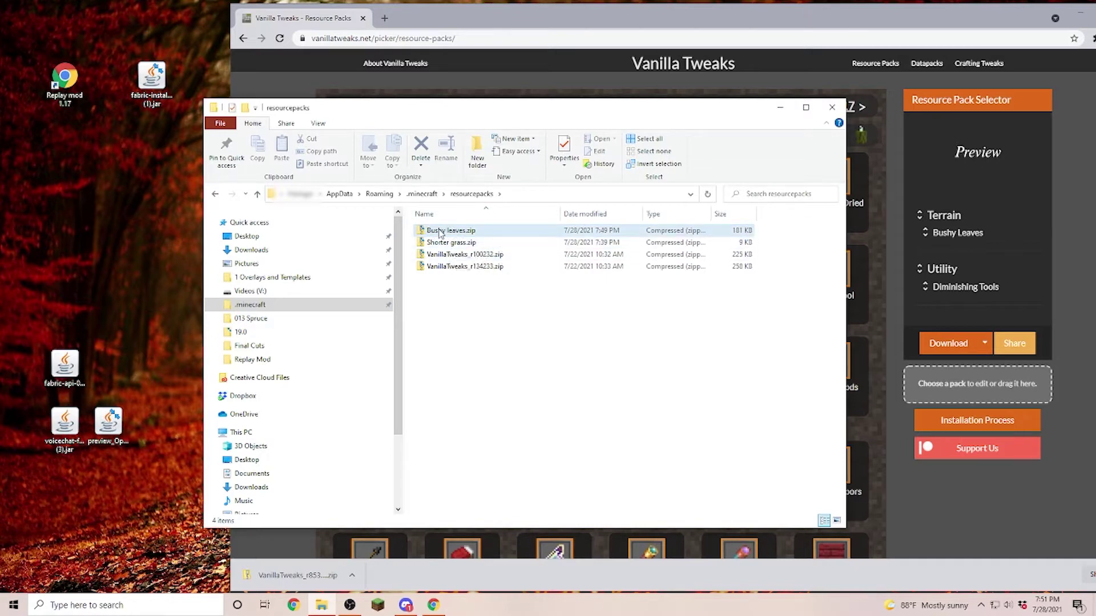
double_click(446, 230)
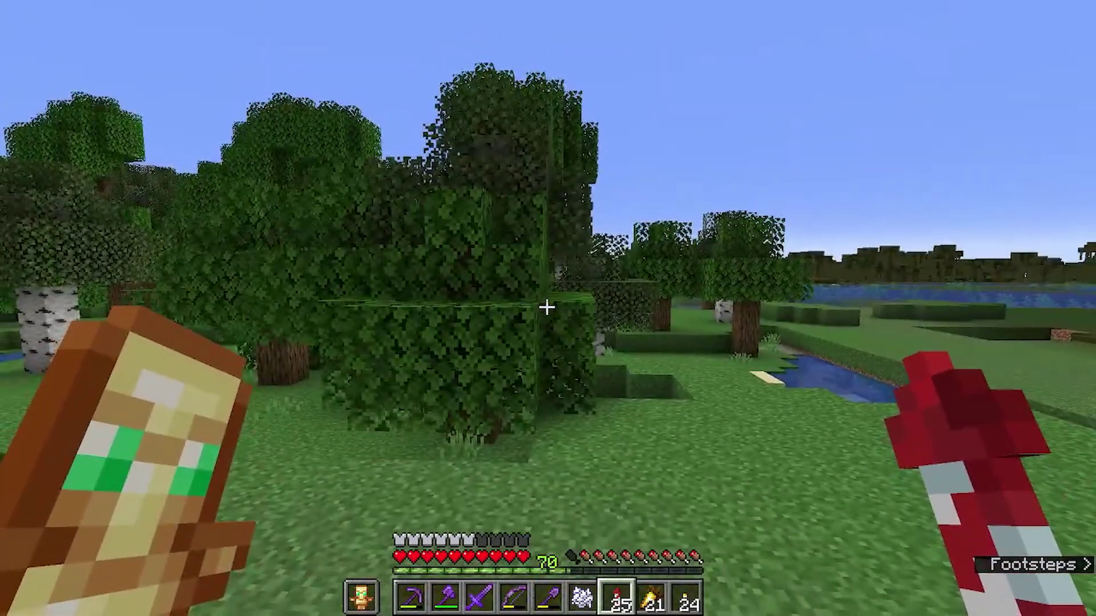
- In Minecraft, open the resource pack options and add Bushy leaves.zip to the selected packs
key(Escape)
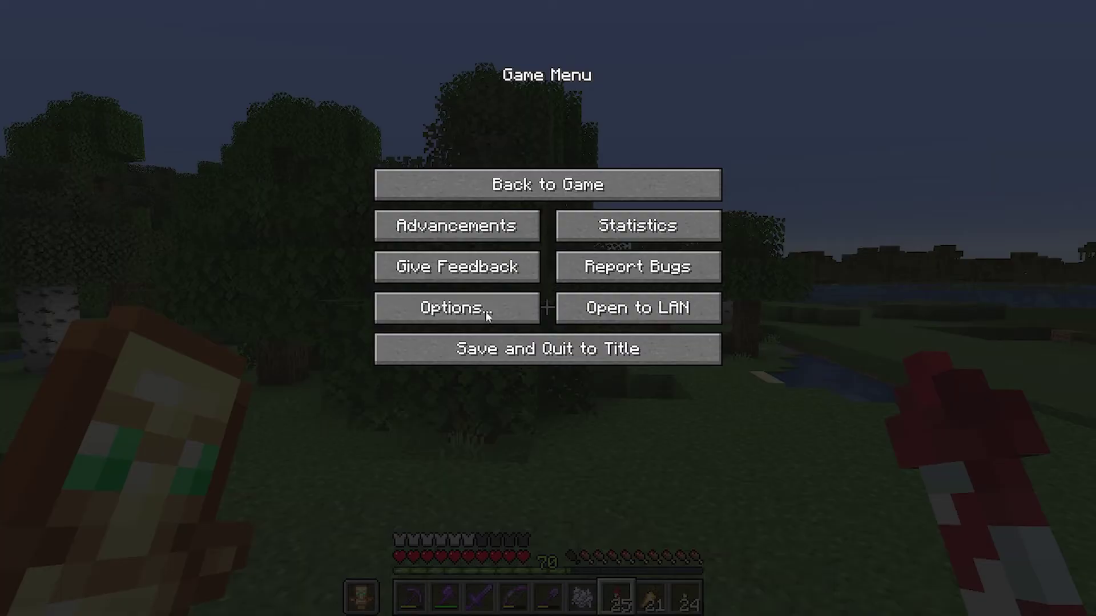
click(456, 311)
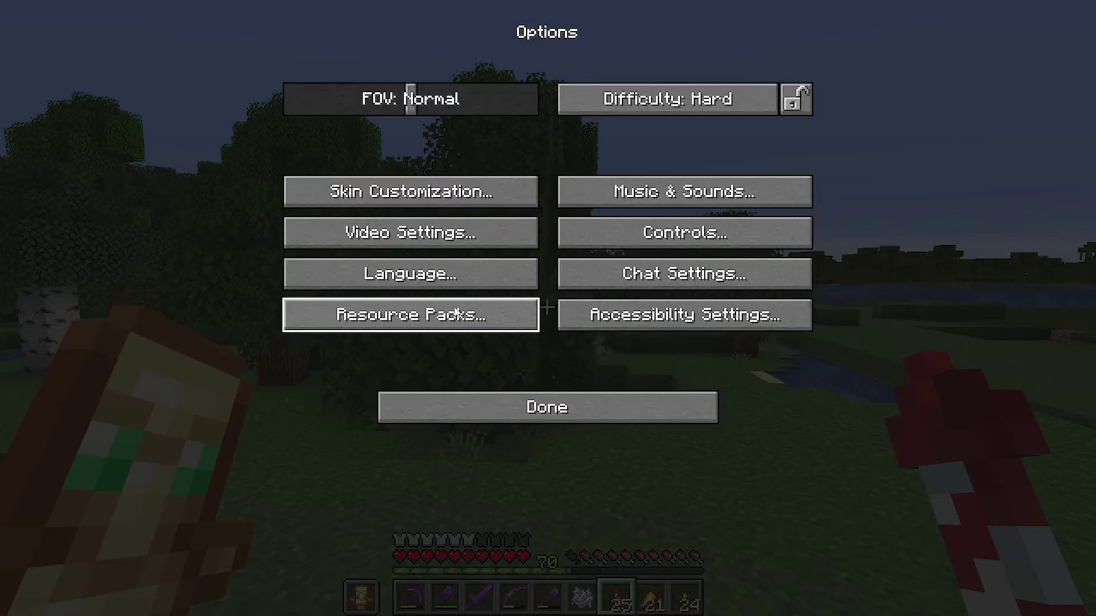
click(410, 323)
mouse_move(225, 108)
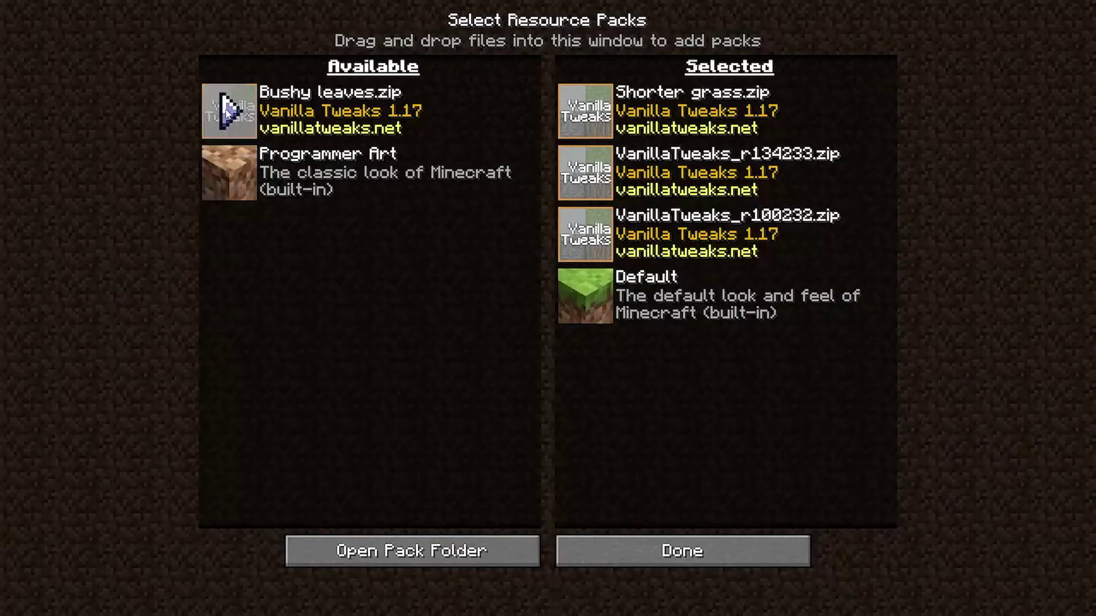
click(226, 108)
mouse_move(637, 315)
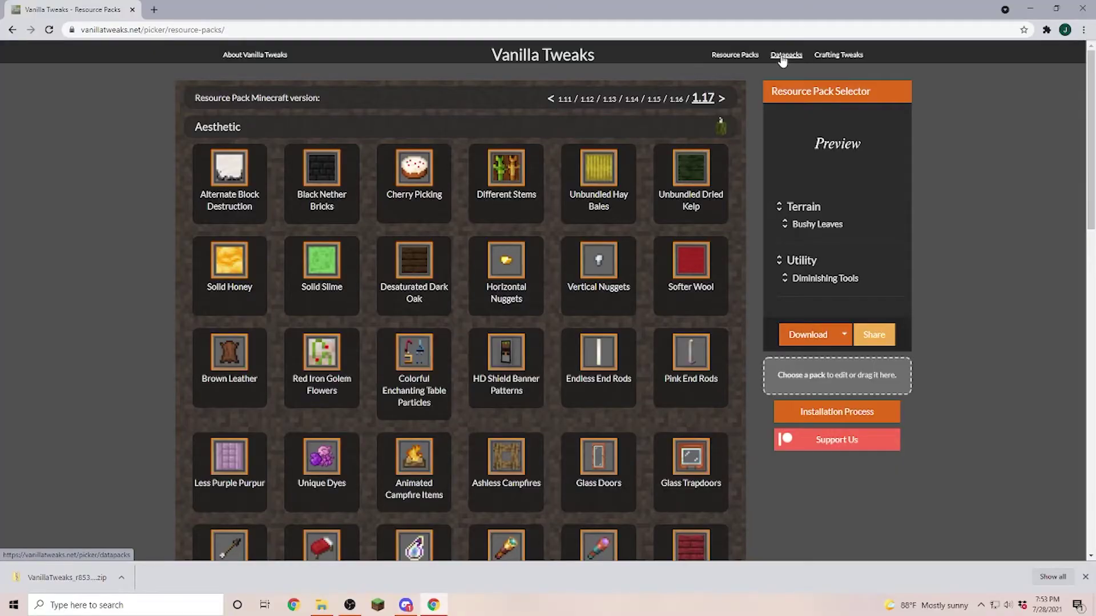
- Back on the Vanilla Tweaks site, look over the 1.17 Crafting Tweaks and the datapacks, including the Mobs category
click(783, 55)
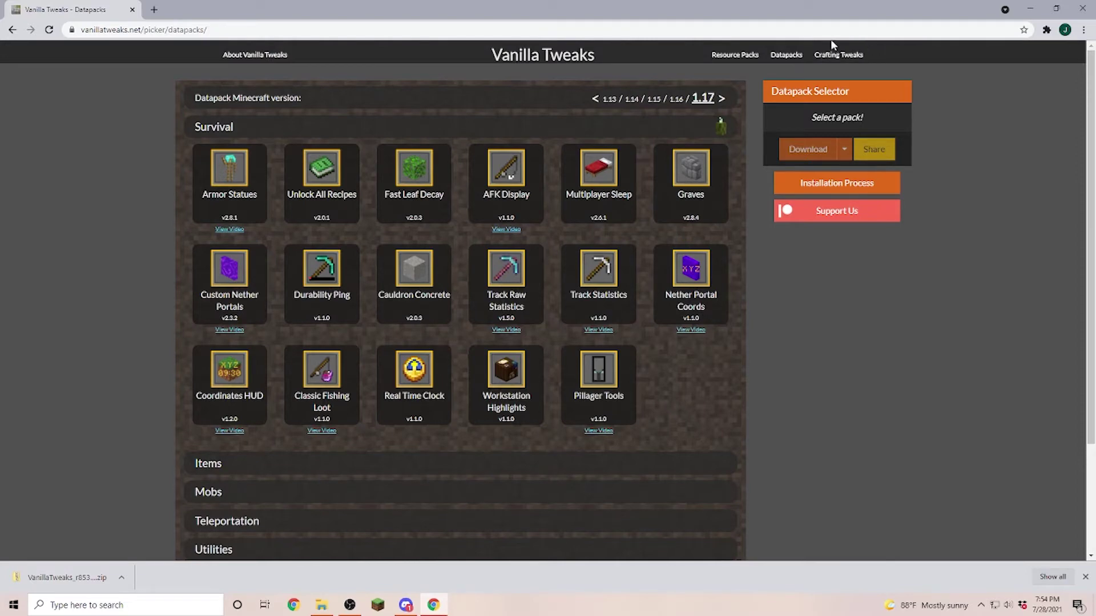
click(842, 60)
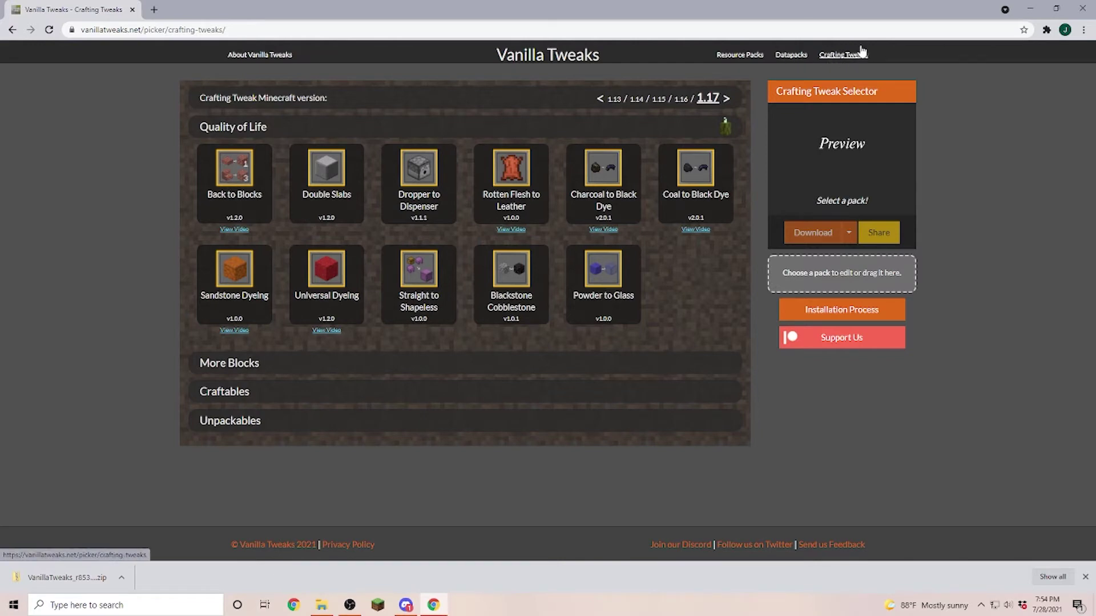
click(790, 55)
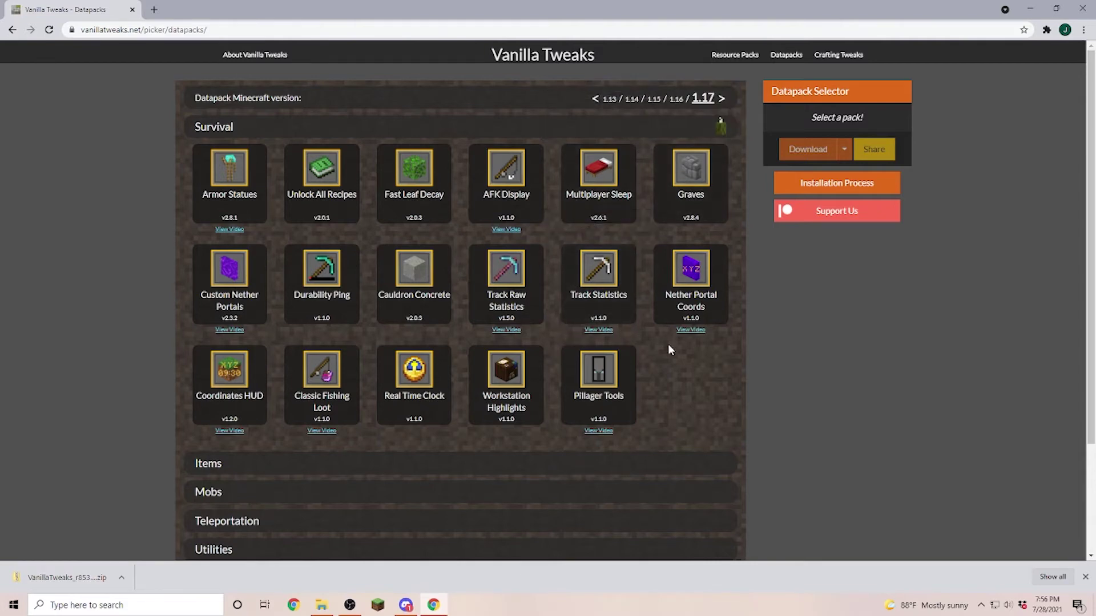
scroll(665, 345, down, 1)
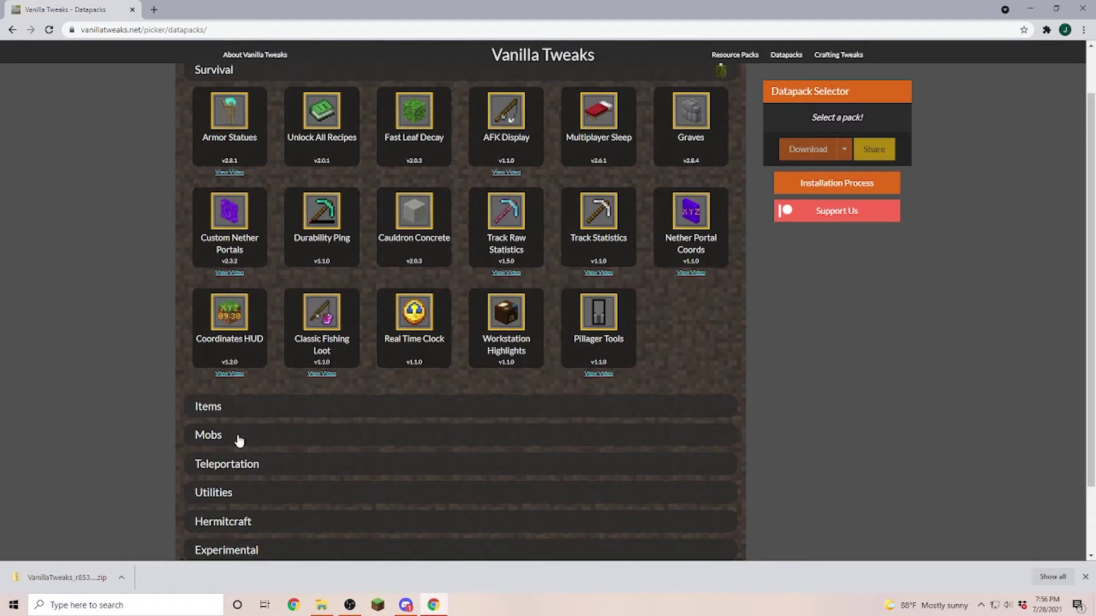
click(208, 435)
scroll(453, 363, down, 2)
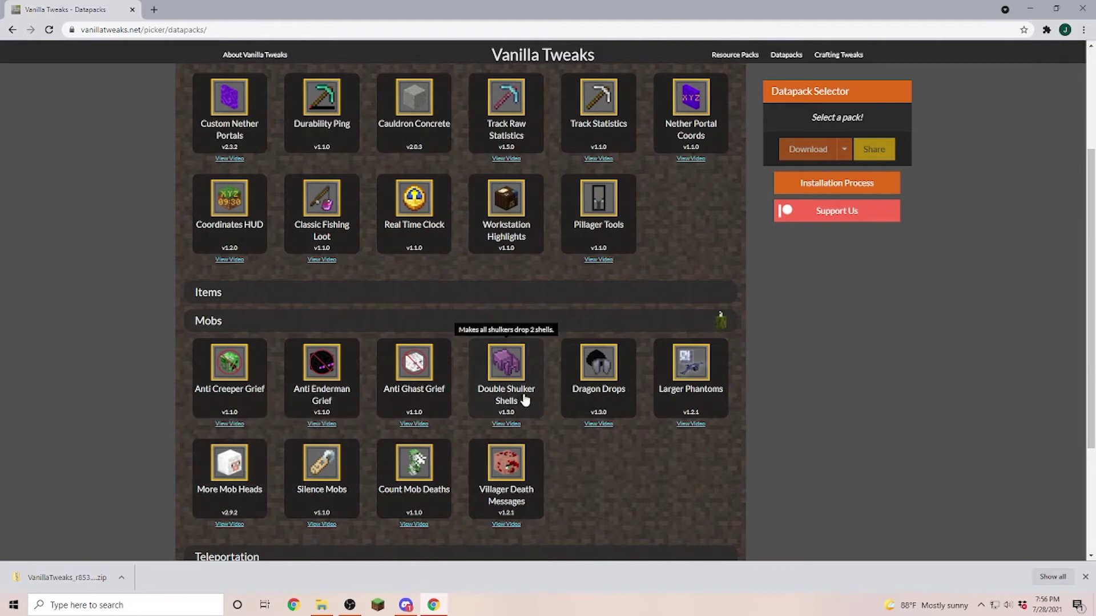
scroll(589, 418, up, 1)
scroll(587, 414, up, 2)
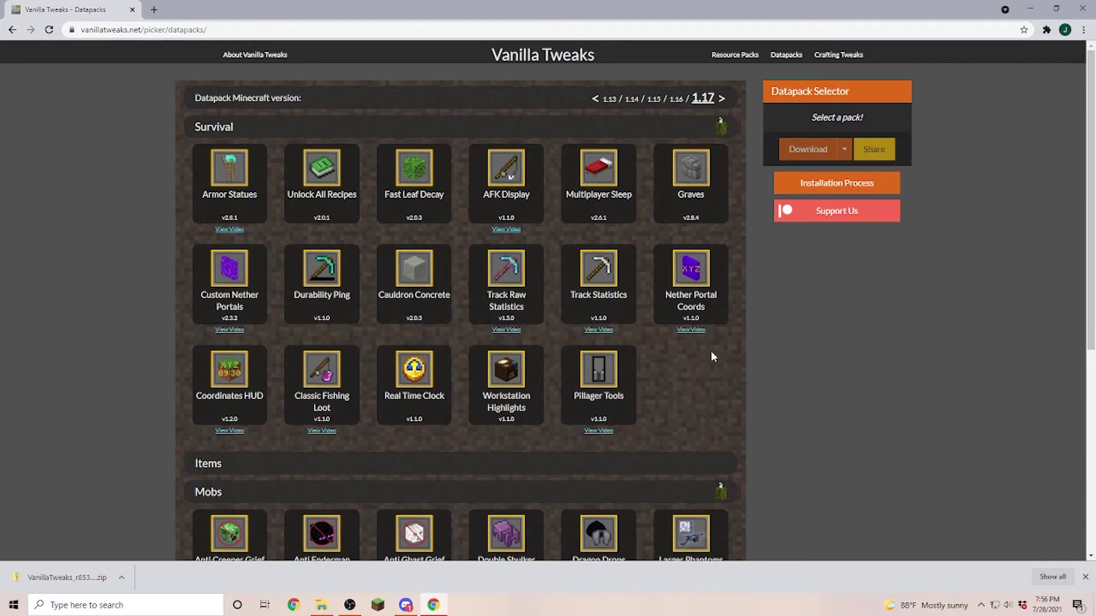
- Download the Cauldron Concrete datapack from the Survival category and put its zip on the desktop
click(418, 271)
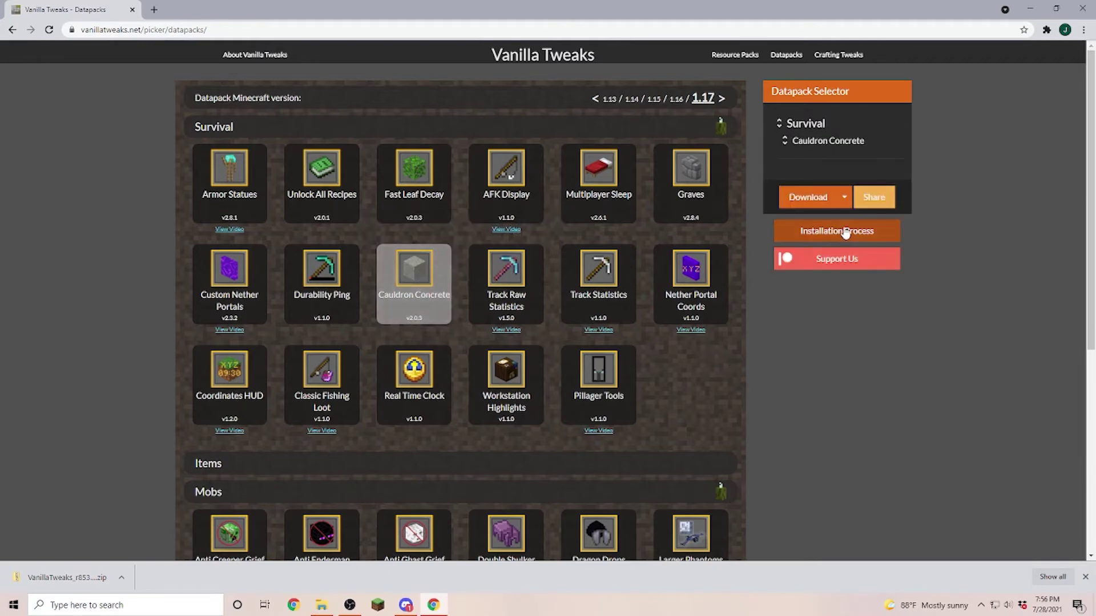
click(815, 197)
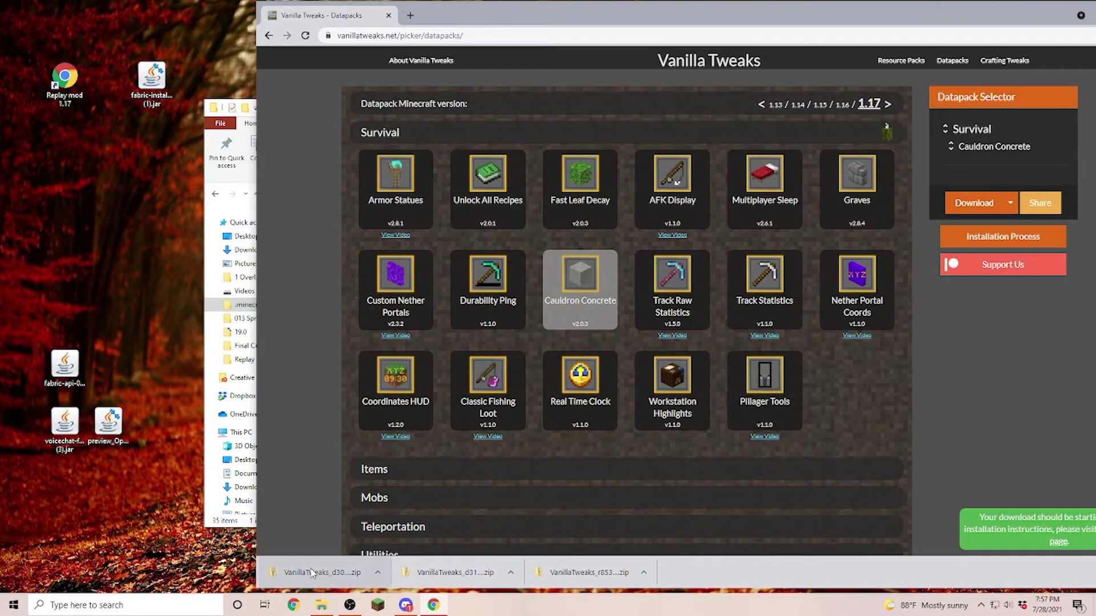
drag(320, 581, 108, 222)
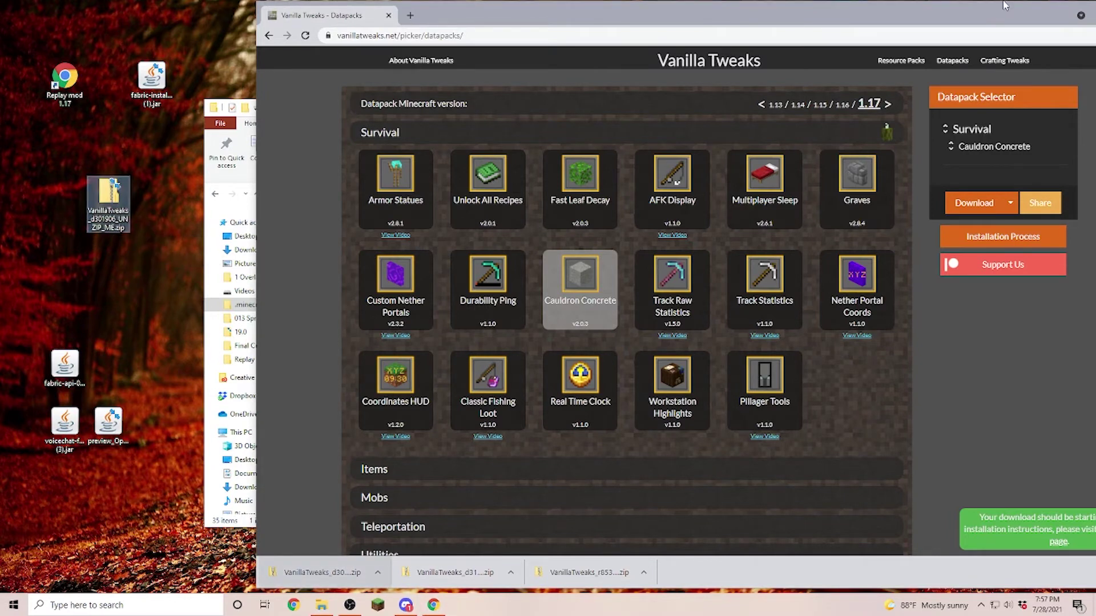
- Extract cauldron concrete v2.0.3.zip from the downloaded datapack archive onto the desktop, leaving the .minecraft folder in view
click(238, 175)
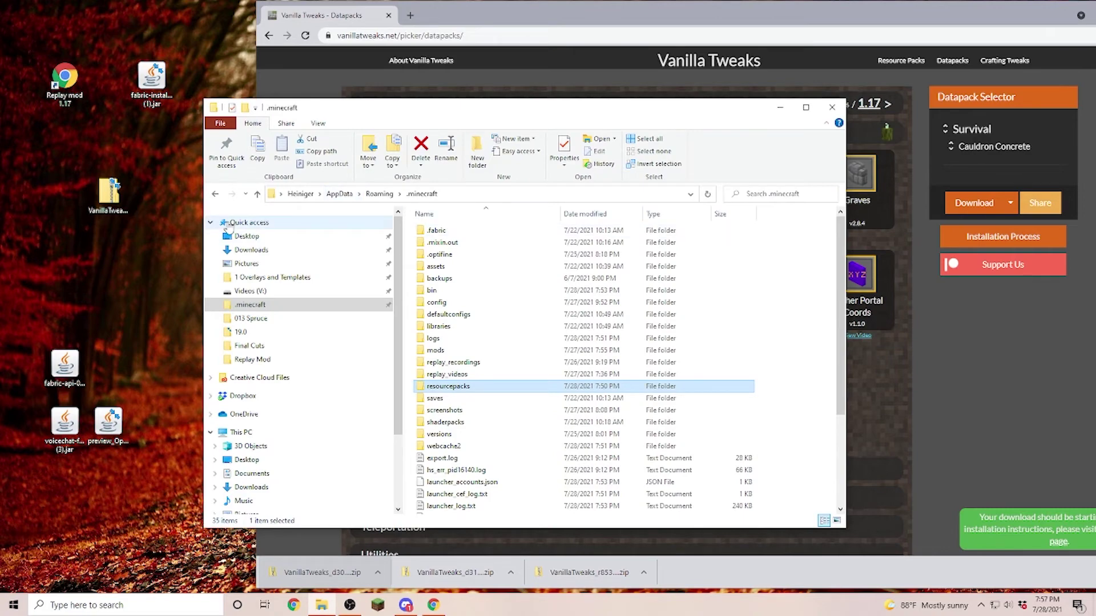
double_click(117, 197)
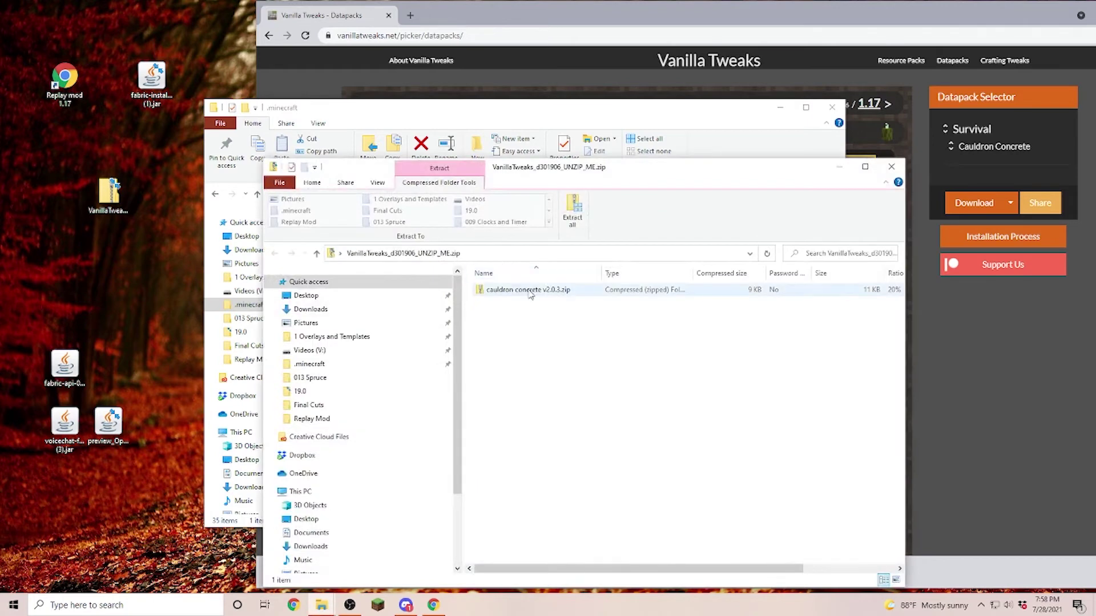
drag(522, 291, 101, 290)
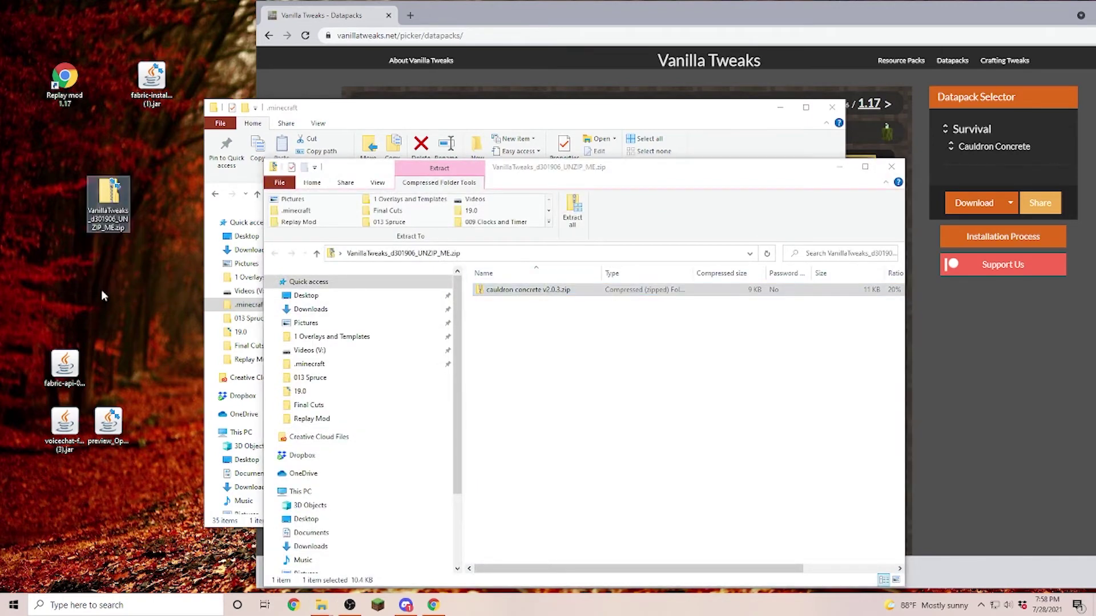
click(840, 168)
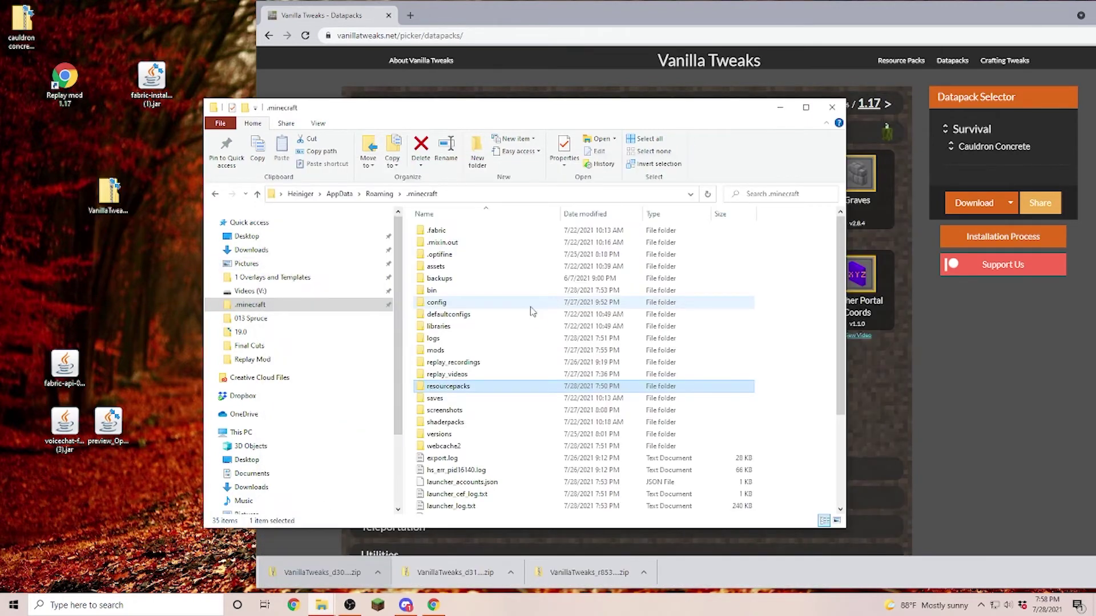
- Open the datapacks folder of the 1_16 Survival world inside the .minecraft saves folder
double_click(437, 401)
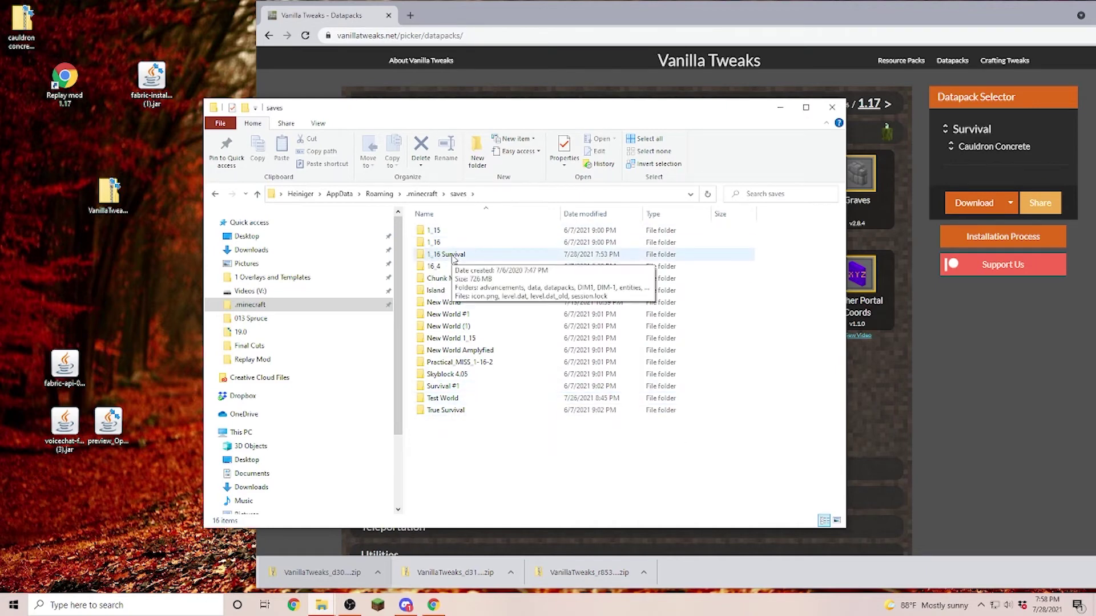
double_click(454, 258)
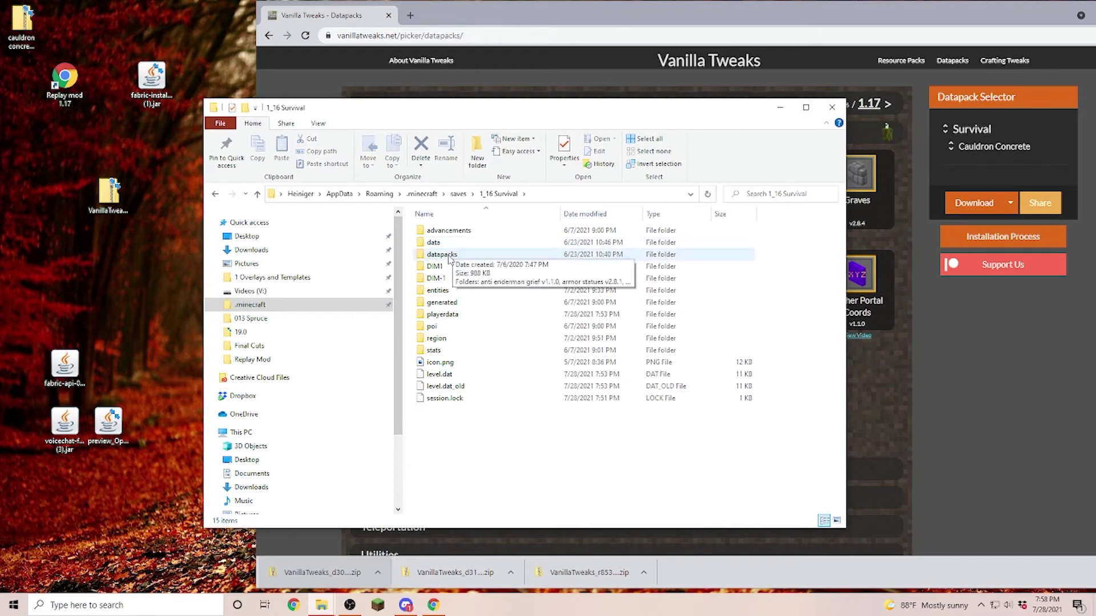
double_click(449, 255)
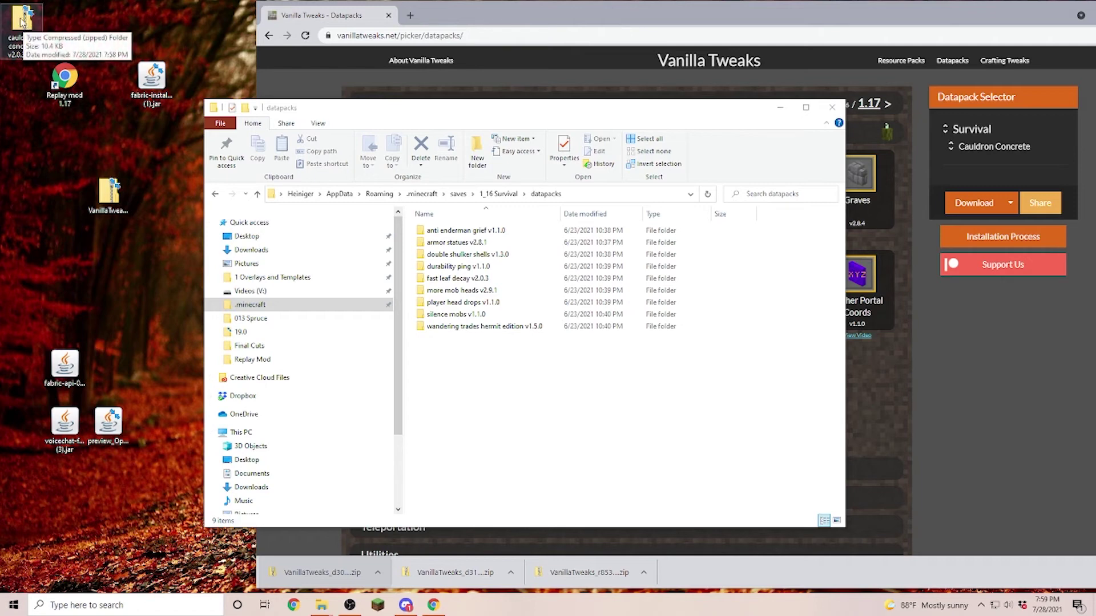
- Extract the cauldron concrete zip from the desktop into the world's datapacks folder
drag(20, 26, 103, 259)
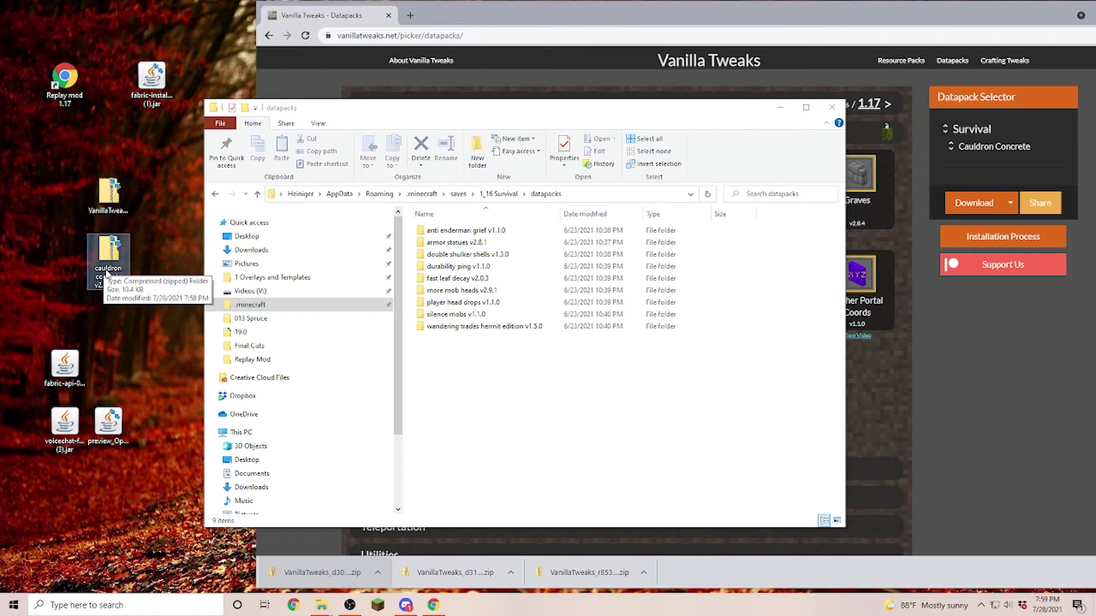
drag(108, 255, 459, 369)
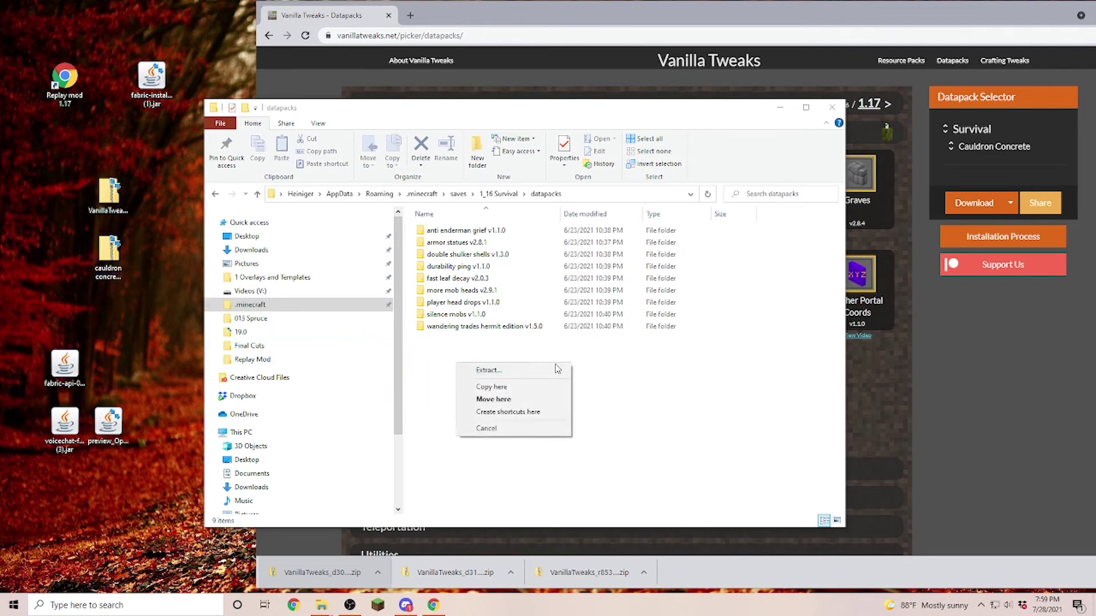
click(495, 374)
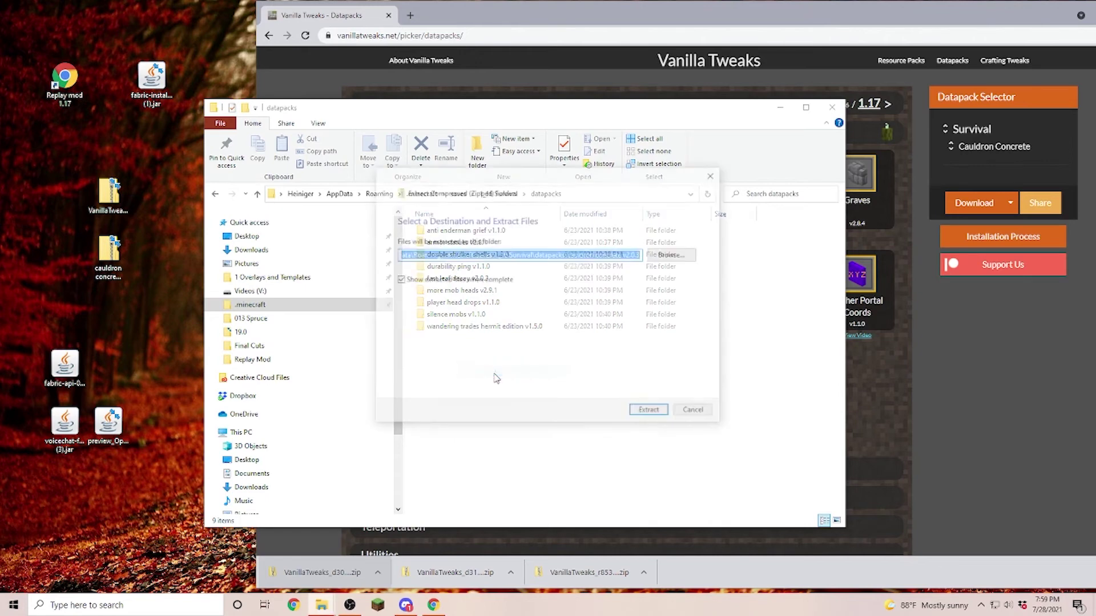
key(Return)
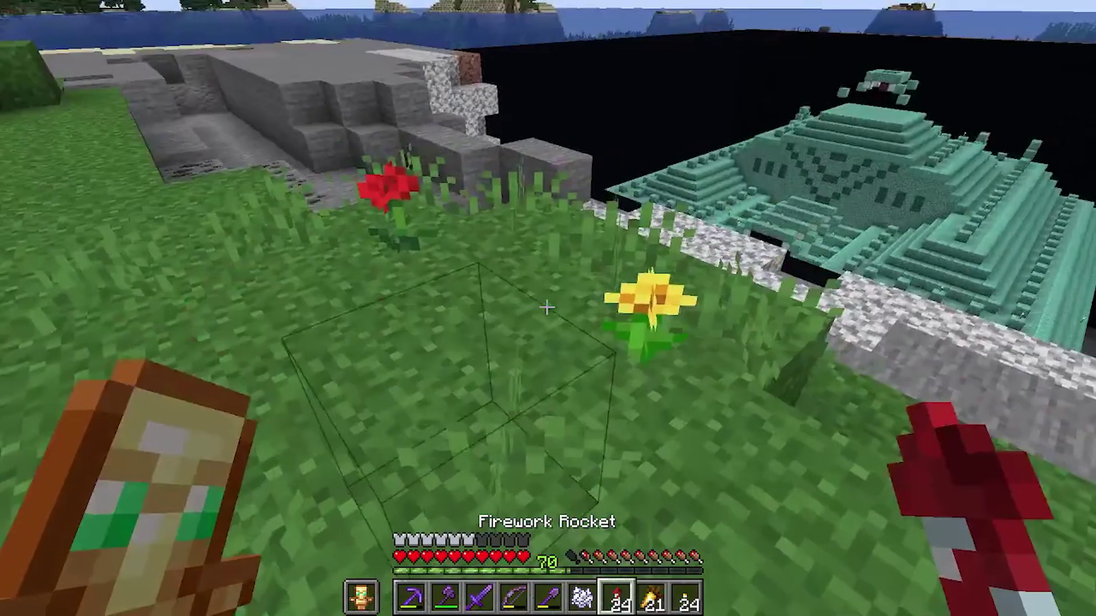
- In Minecraft, travel to the nether portal at the ocean monument and take a stack of 64 black concrete powder from a shulker box
key(w)
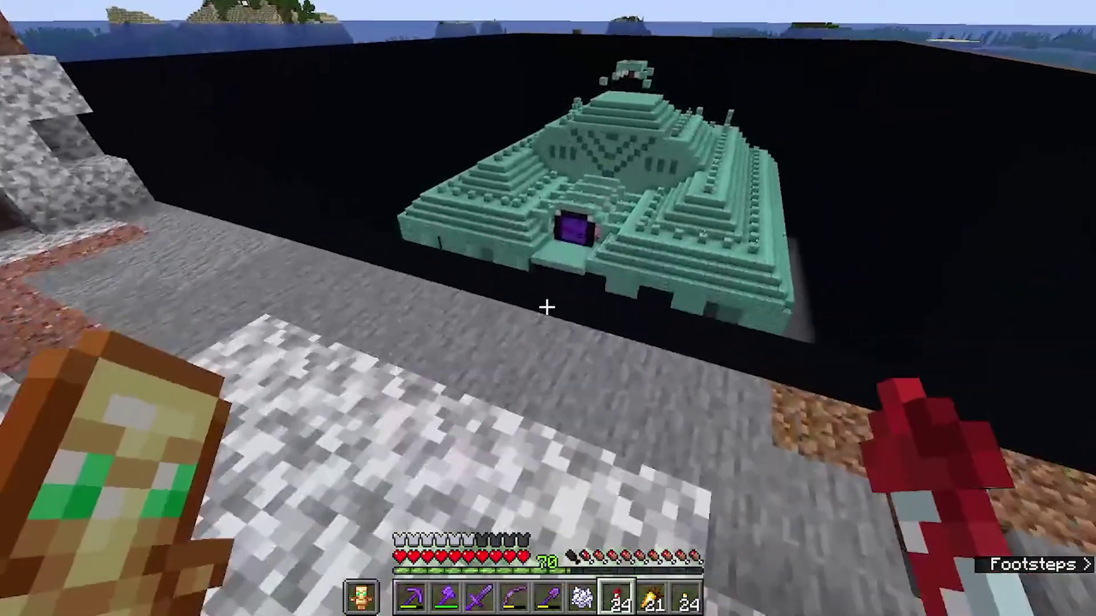
key(w)
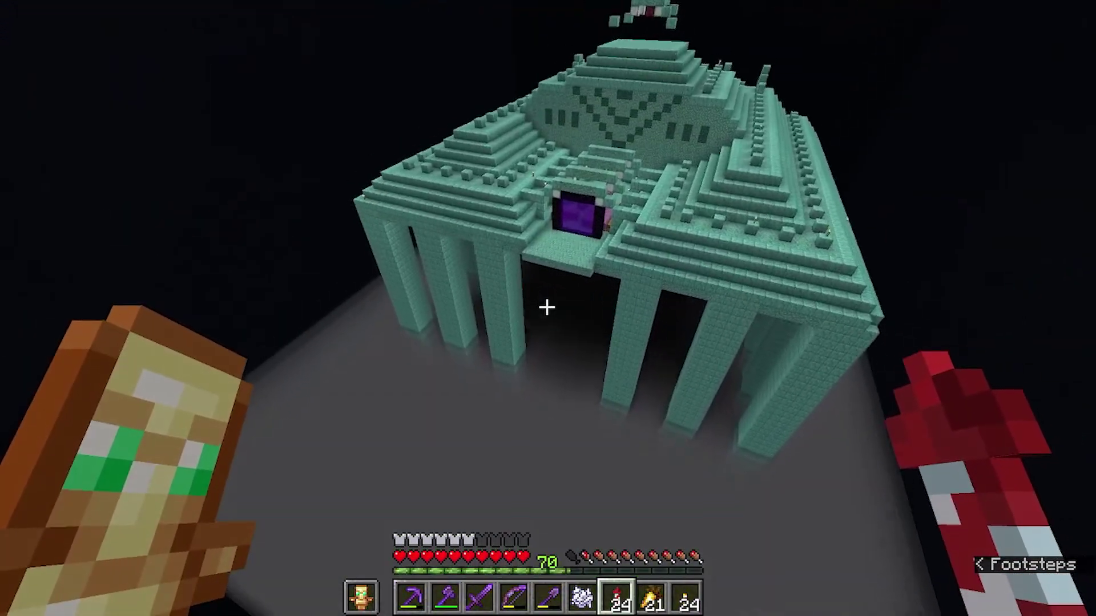
key(w)
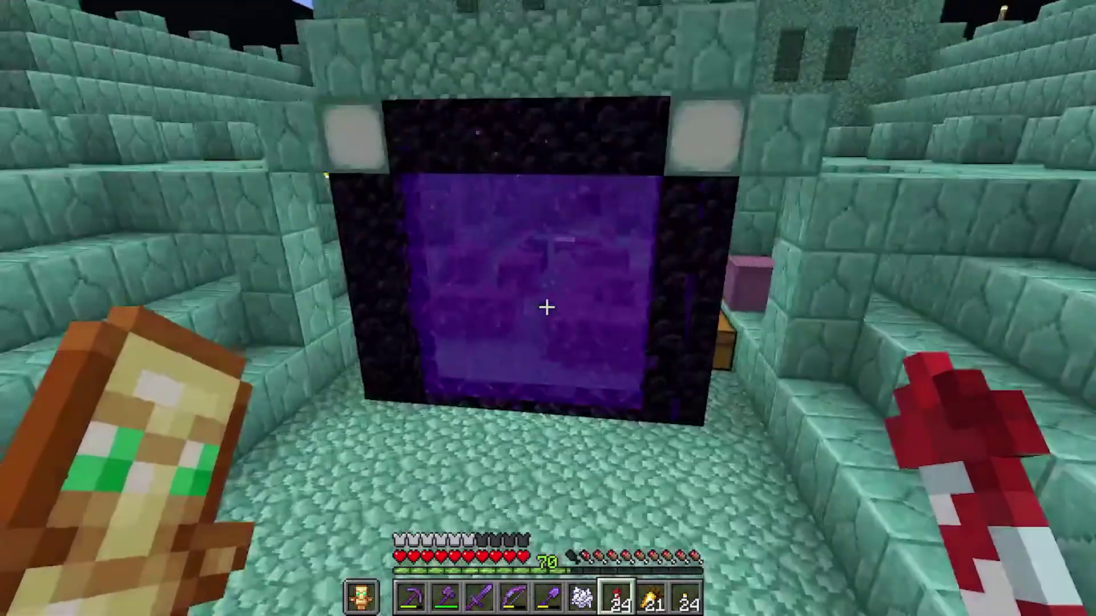
key(w)
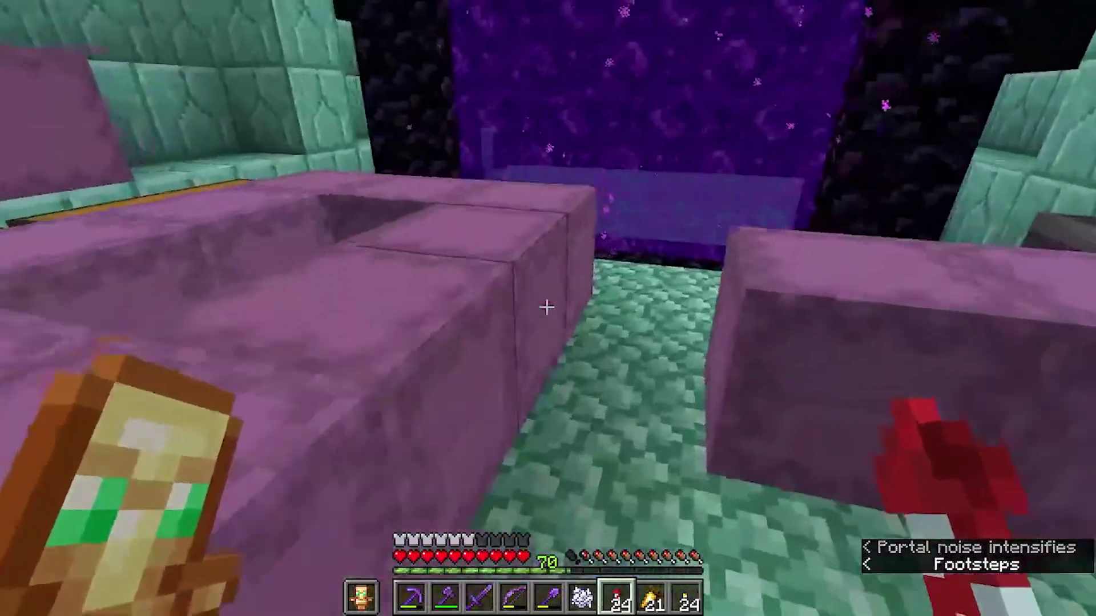
right_click(547, 308)
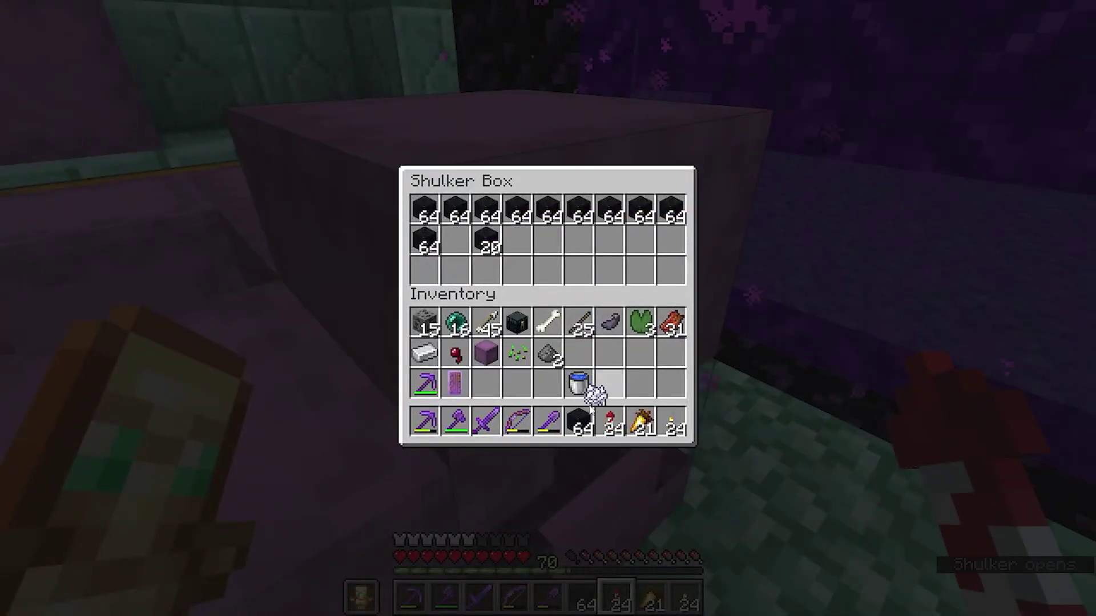
key(Escape)
- Go to the water-filled cauldron, drop the whole stack of 64 black concrete powder into it and collect the converted black concrete
key(w)
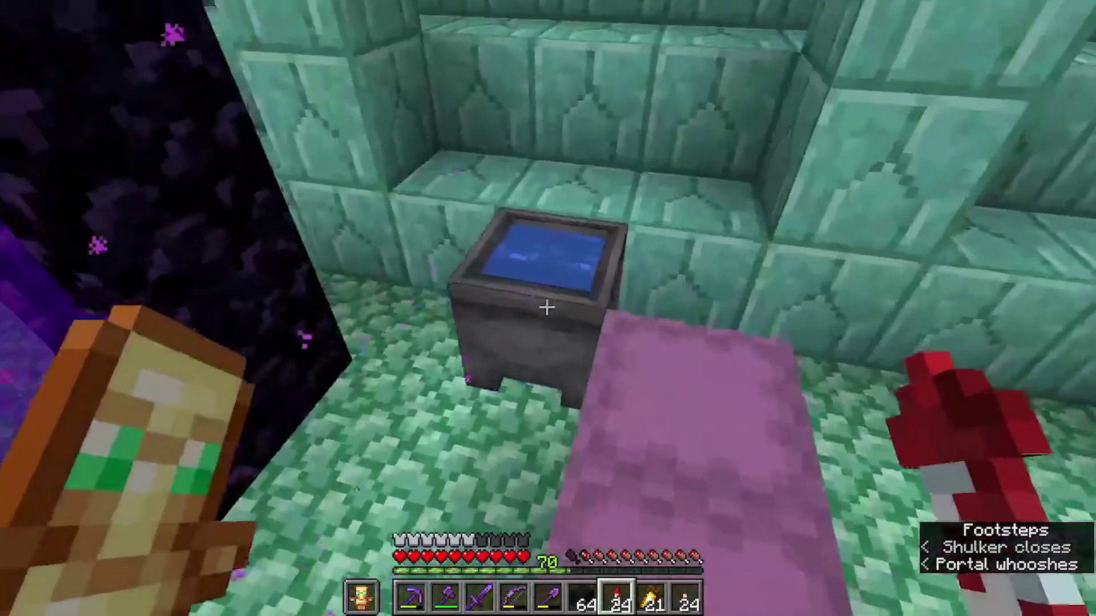
key(w)
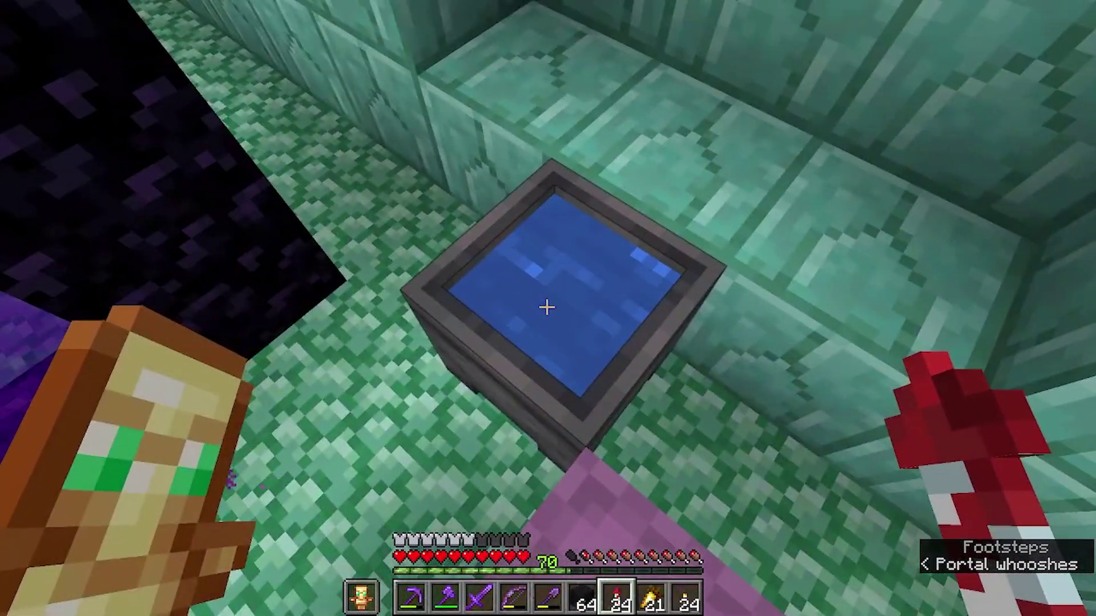
scroll(547, 308, up, 1)
key(w)
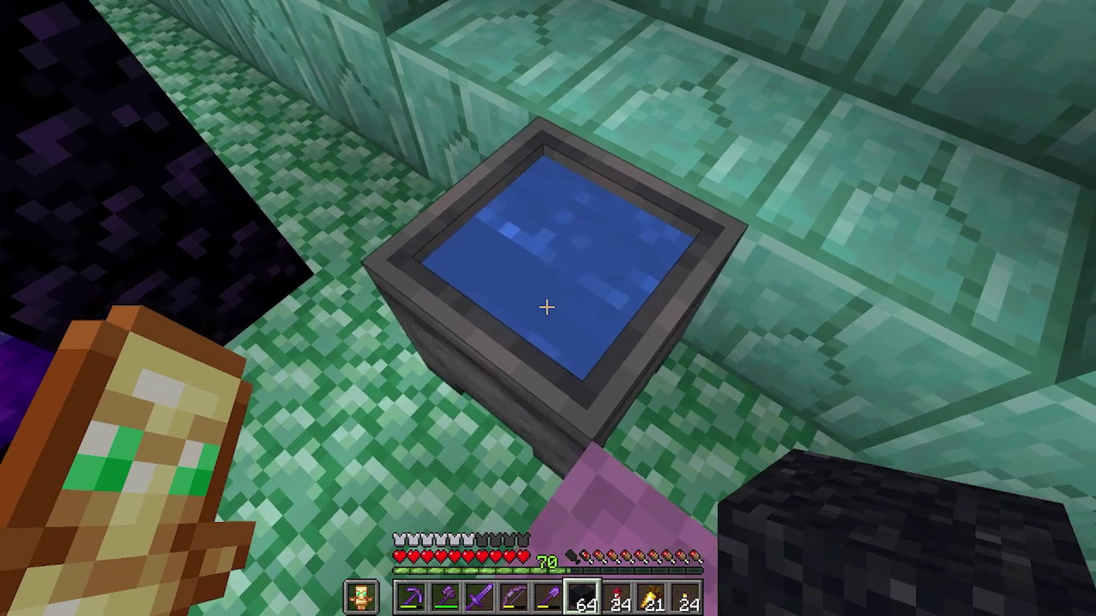
key(ctrl+q)
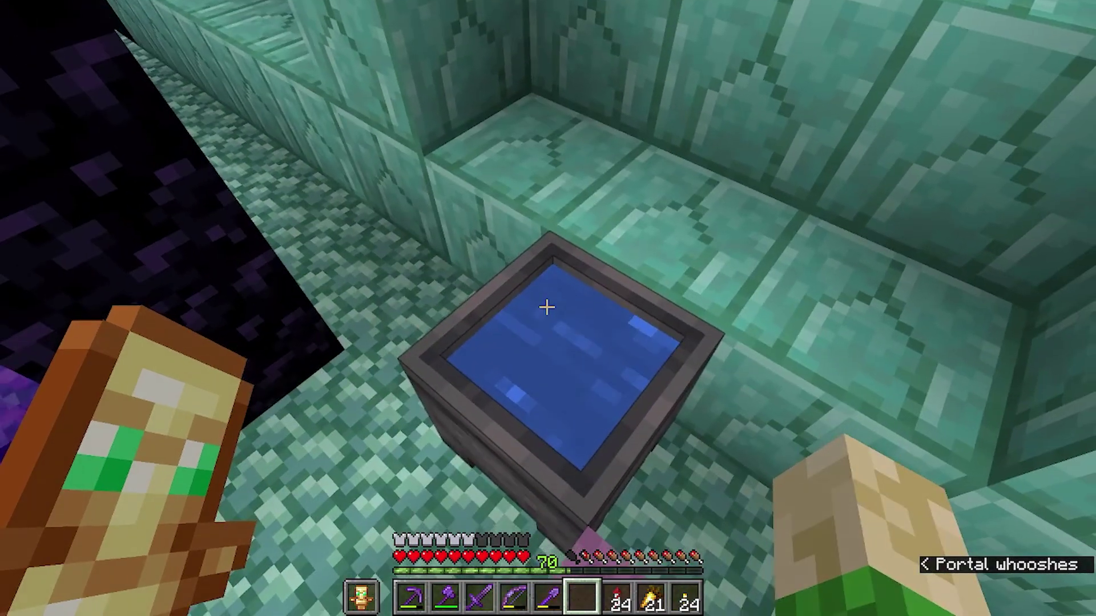
key(w)
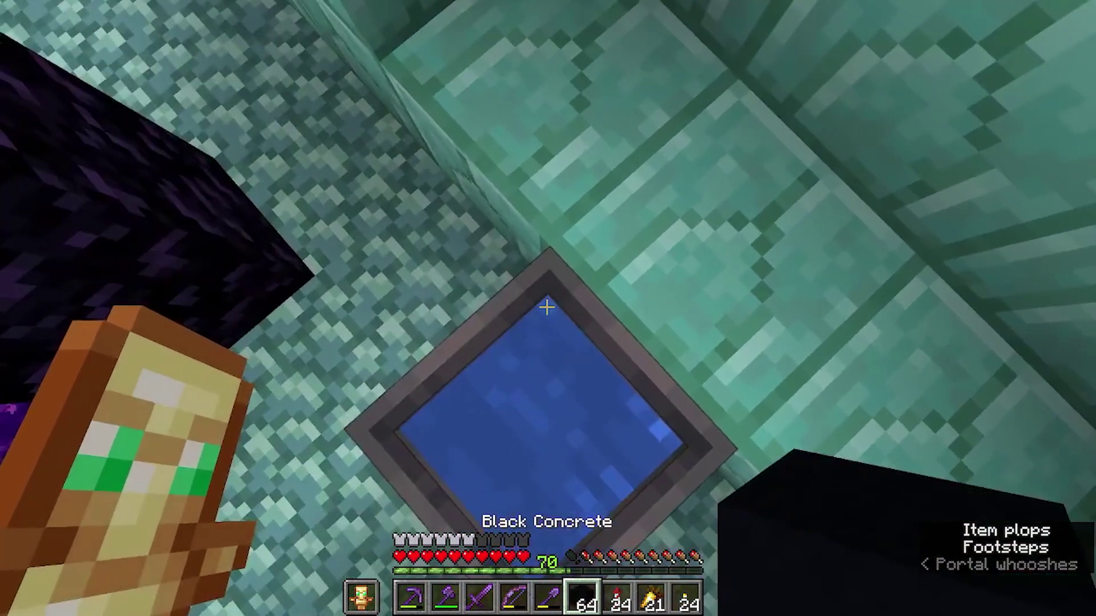
- Check the black concrete stack in the inventory and switch to the front-facing third-person view
key(e)
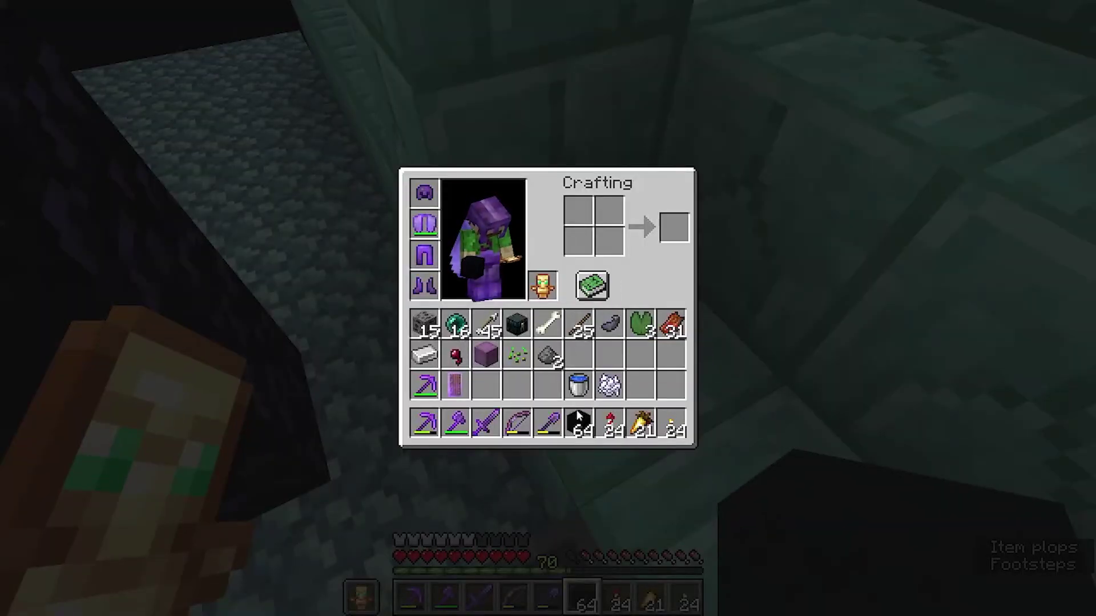
key(e)
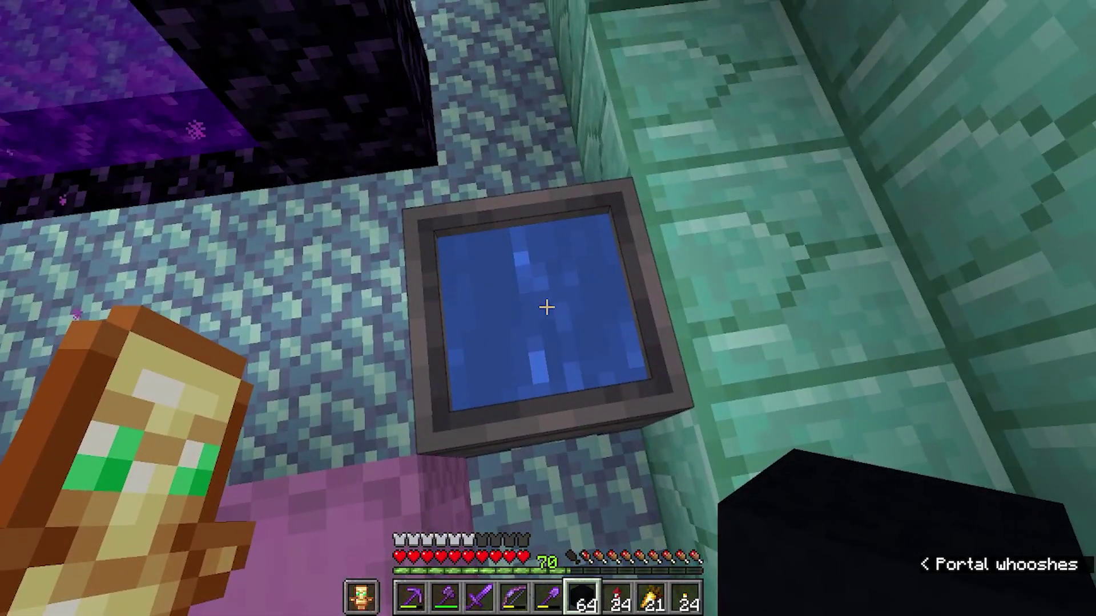
key(F5)
key(F5)
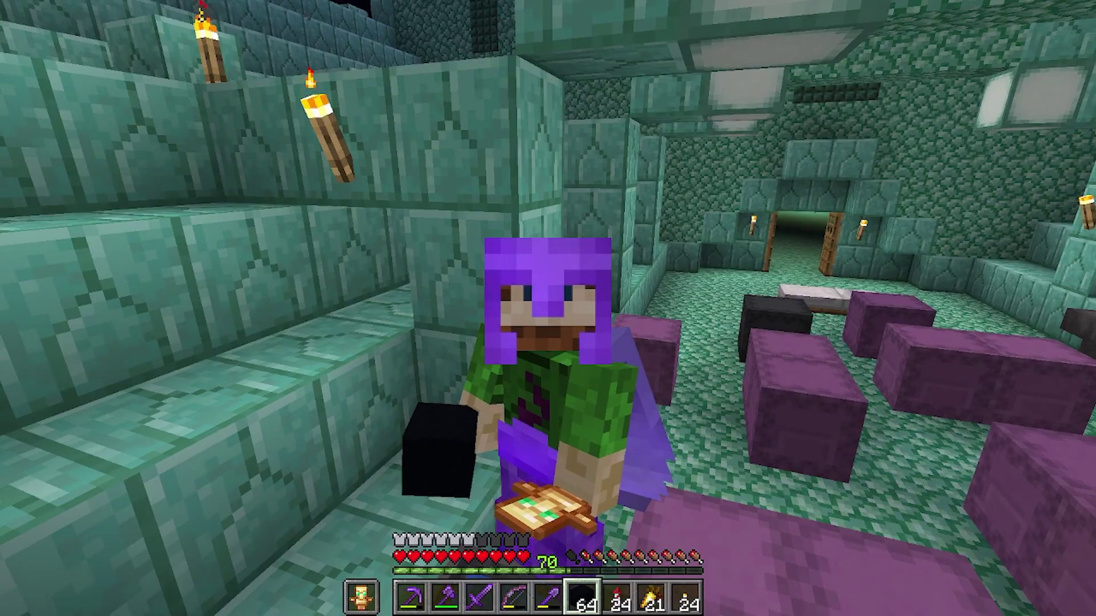